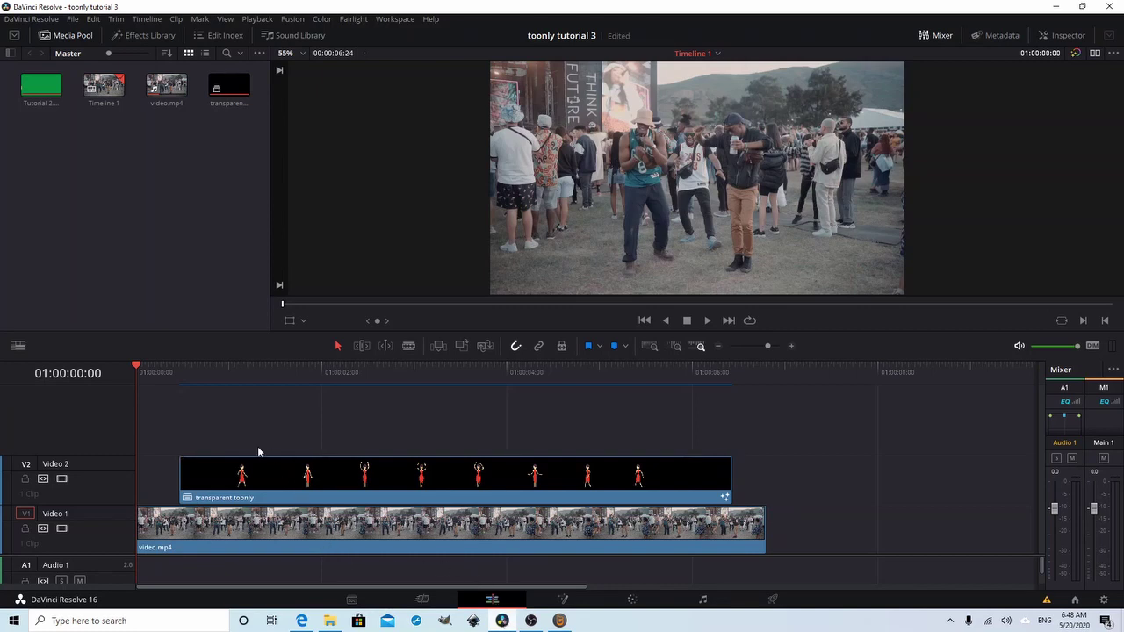
Step: Place Tutorial 2.mp4 on a new video track above the transparent toonly clip and park the playhead at 01:00:01:19
{"action": "left_click_drag", "start_coordinate": [41, 88], "coordinate": [184, 431]}
{"action": "left_click", "coordinate": [288, 373]}
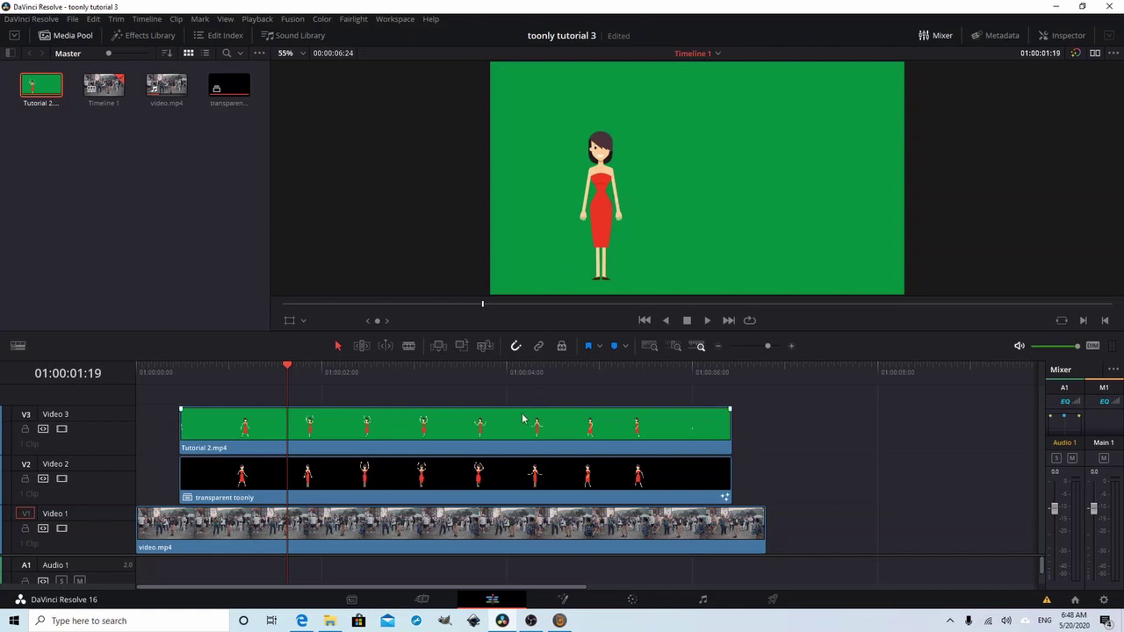
{"action": "left_click_drag", "start_coordinate": [522, 422], "coordinate": [888, 423]}
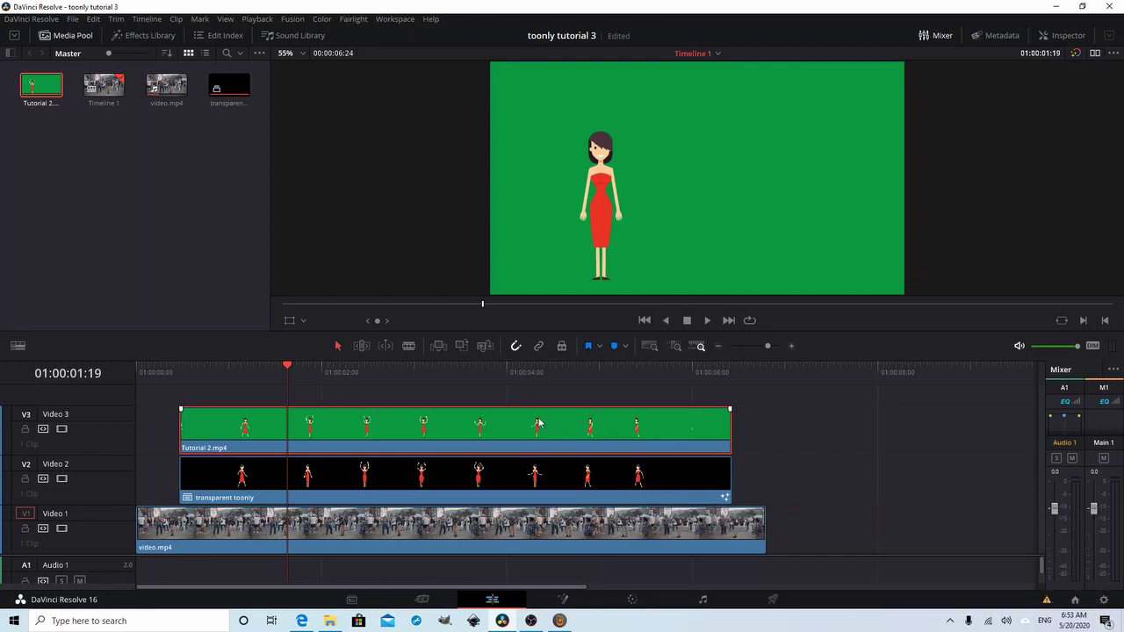
Step: On the Color page, add an alpha output for Tutorial 2.mp4 and connect the corrector node's key output to it
{"action": "left_click", "coordinate": [633, 602]}
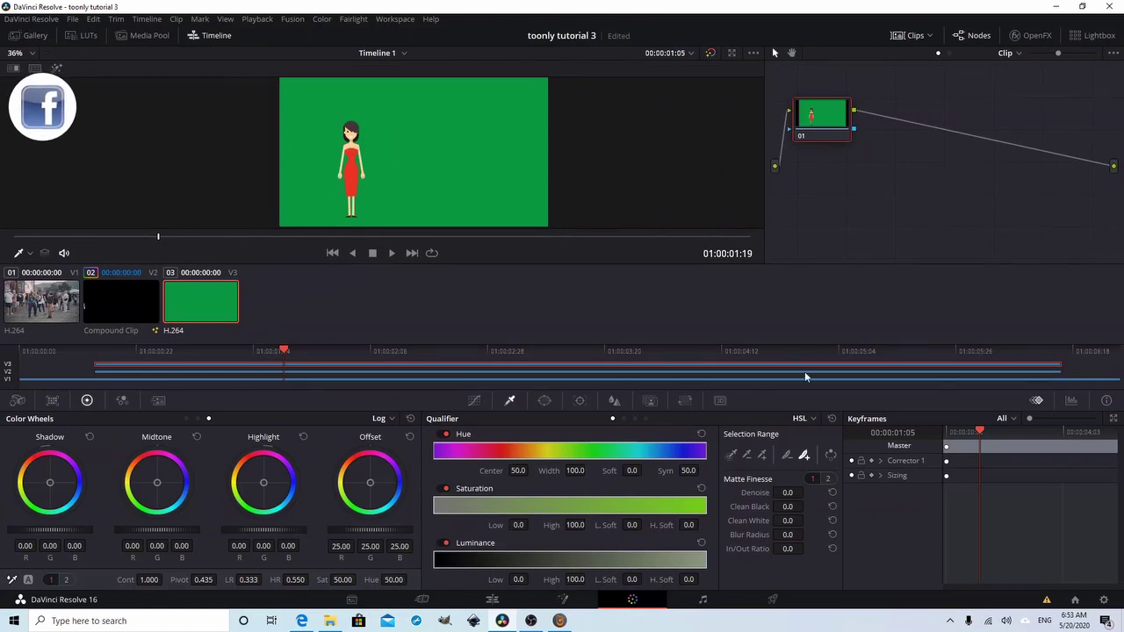
{"action": "right_click", "coordinate": [871, 147]}
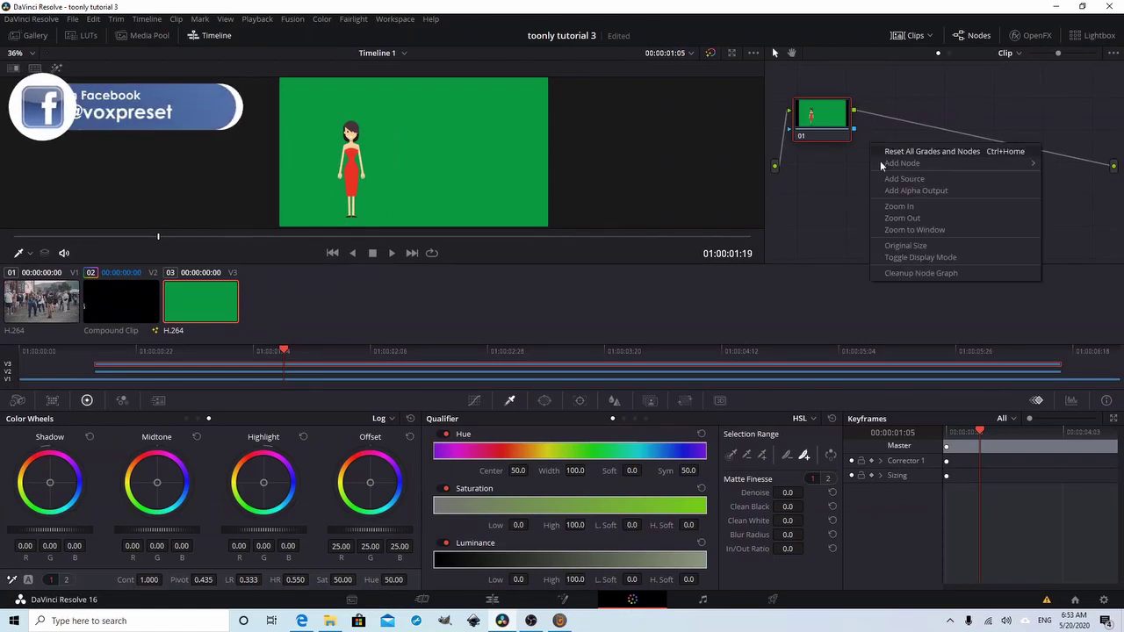
{"action": "left_click", "coordinate": [909, 199]}
{"action": "left_click_drag", "start_coordinate": [854, 129], "coordinate": [1116, 189]}
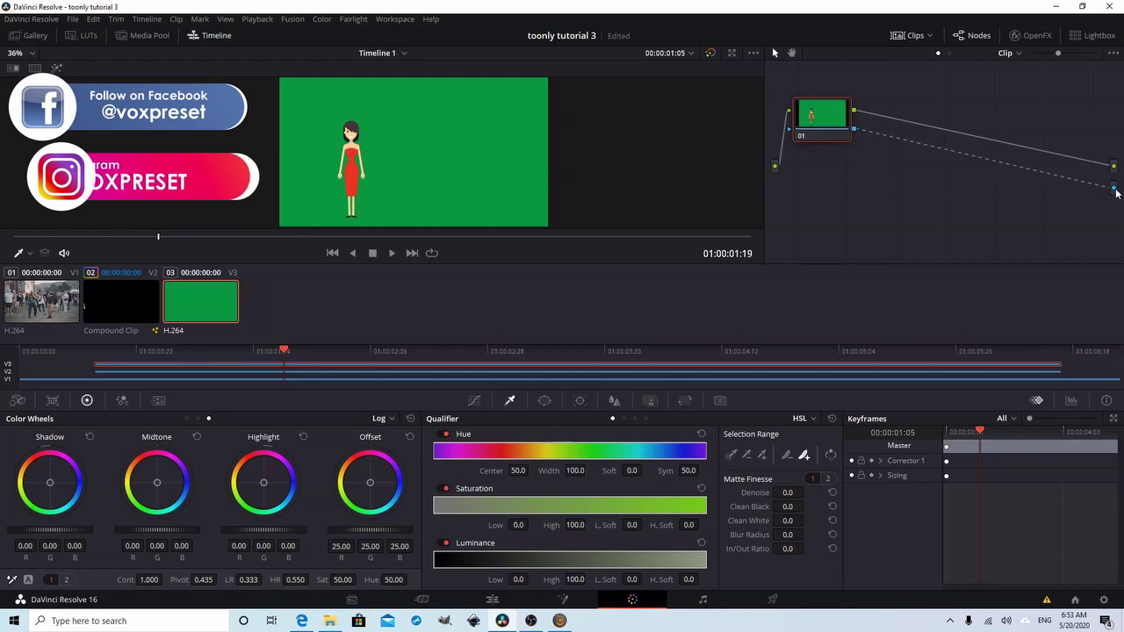
Step: Sample the green background with the qualifier and invert the selection to key it out
{"action": "left_click", "coordinate": [732, 454]}
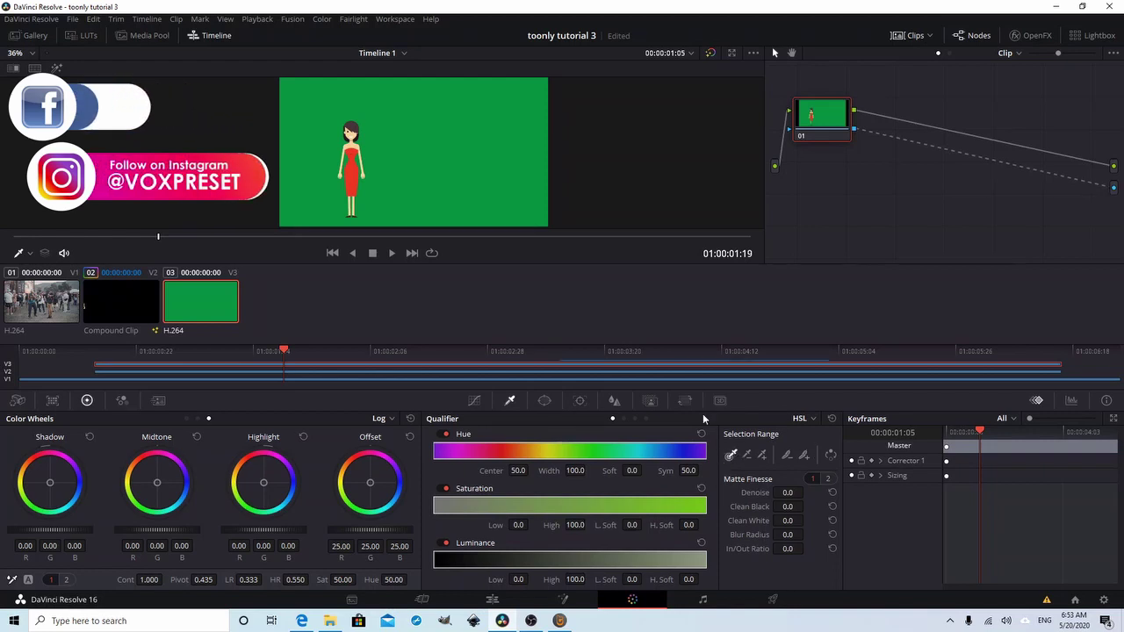
{"action": "left_click", "coordinate": [464, 138]}
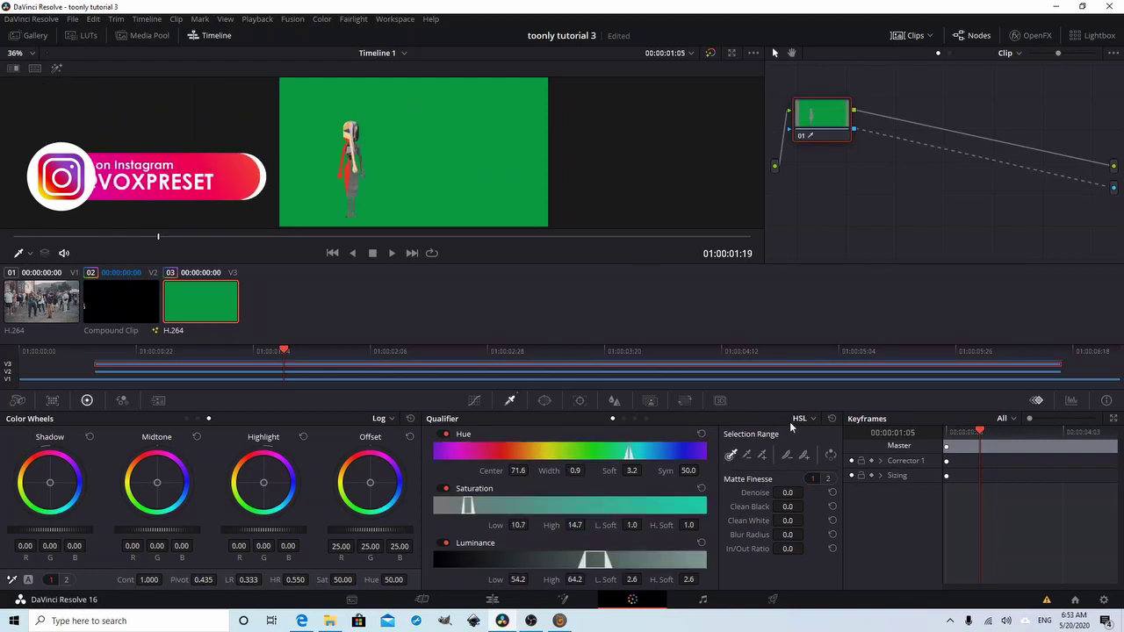
{"action": "left_click", "coordinate": [831, 455]}
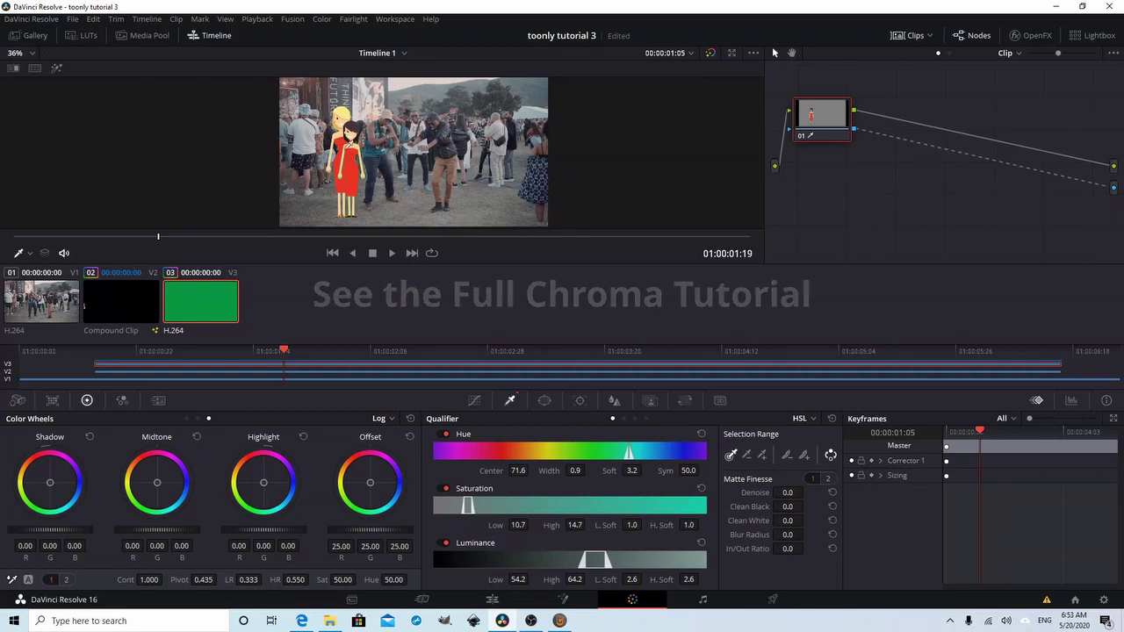
Step: Add softness to the key at the green fringe between the character's dress and arm
{"action": "scroll", "coordinate": [358, 167], "scroll_direction": "up", "scroll_amount": 4}
{"action": "scroll", "coordinate": [357, 167], "scroll_direction": "up", "scroll_amount": 15}
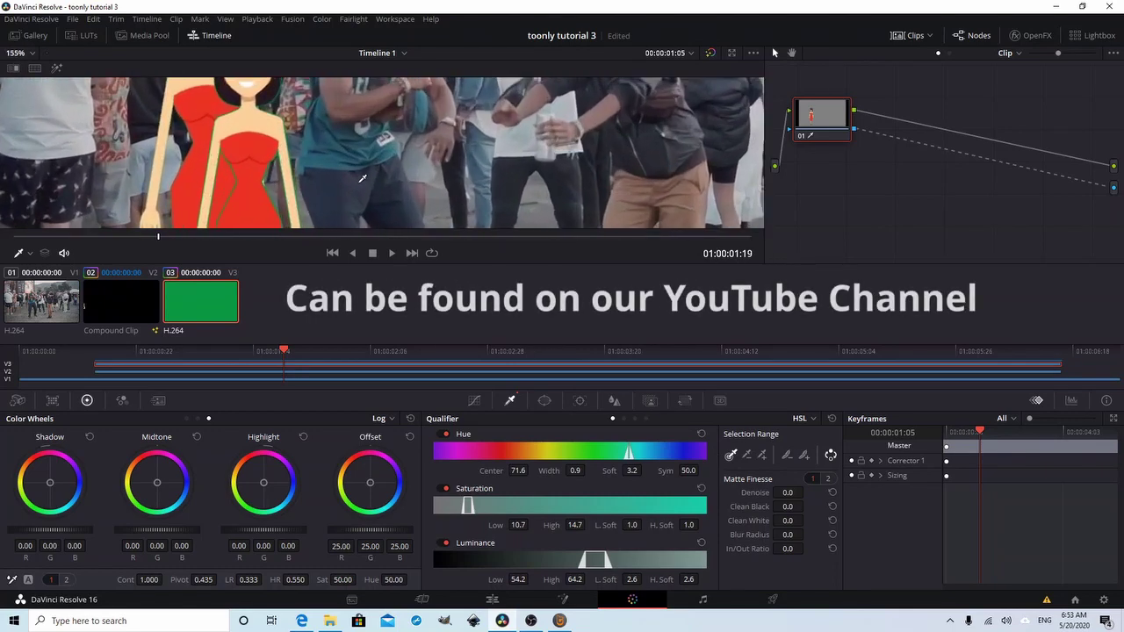
{"action": "scroll", "coordinate": [363, 178], "scroll_direction": "up", "scroll_amount": 1}
{"action": "left_click_drag", "start_coordinate": [164, 168], "coordinate": [472, 160]}
{"action": "left_click", "coordinate": [803, 455]}
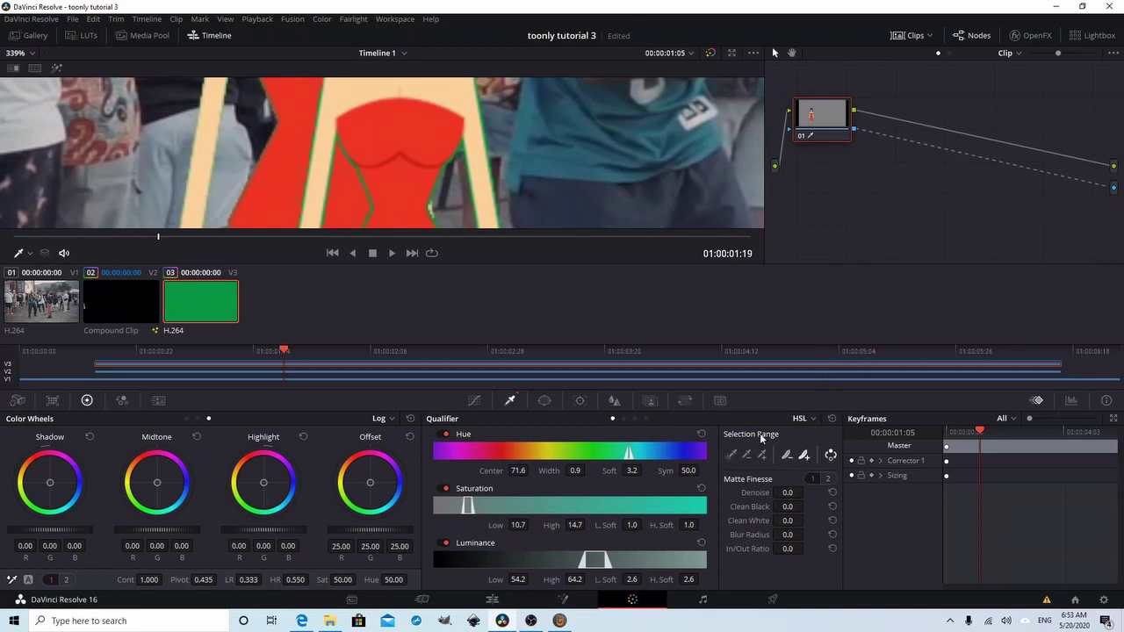
{"action": "left_click", "coordinate": [435, 196]}
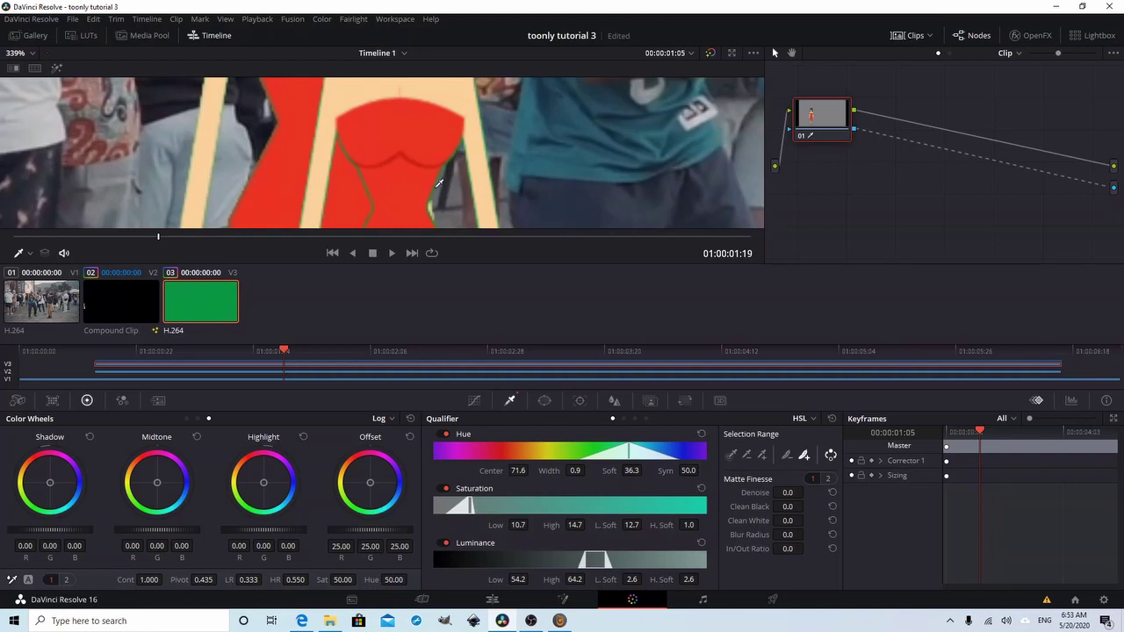
{"action": "left_click", "coordinate": [459, 195]}
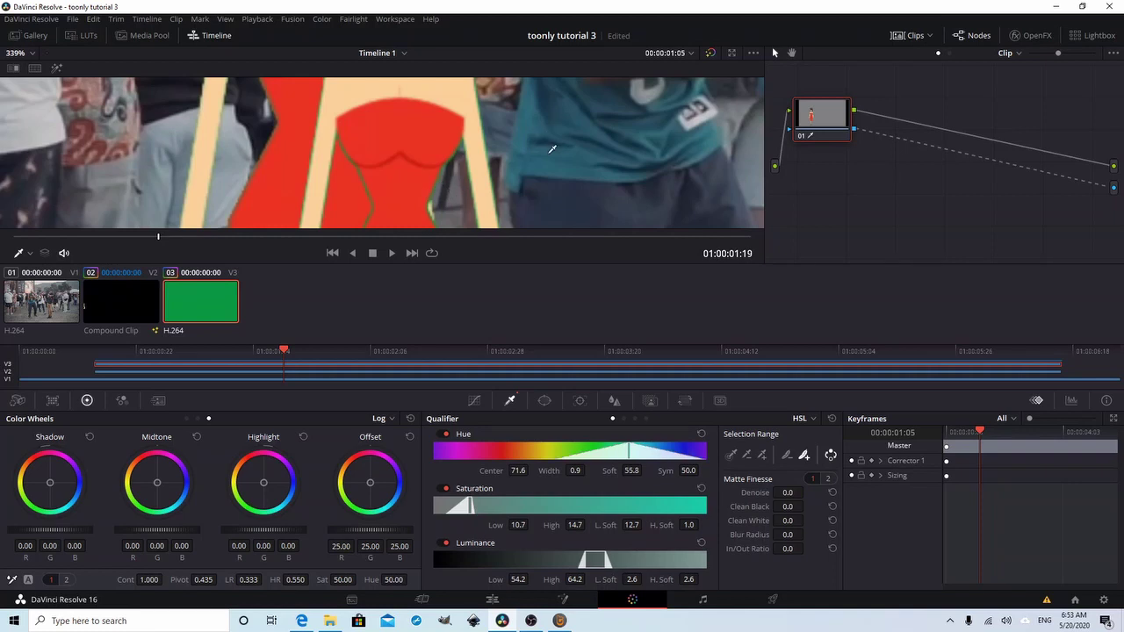
{"action": "scroll", "coordinate": [552, 149], "scroll_direction": "down", "scroll_amount": 10}
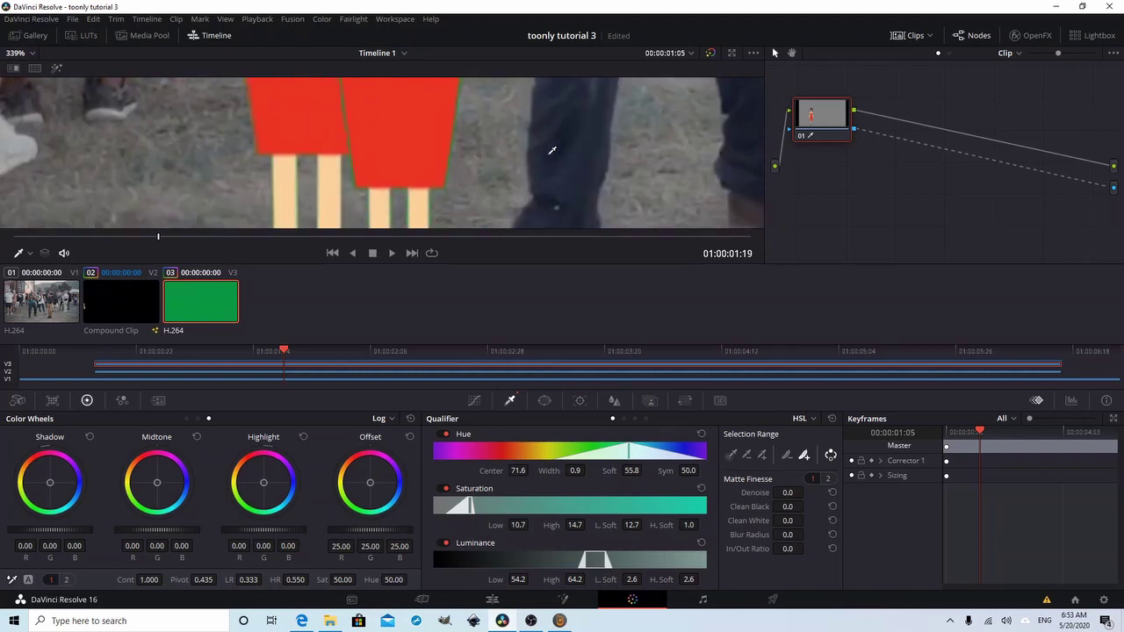
{"action": "scroll", "coordinate": [553, 151], "scroll_direction": "down", "scroll_amount": 5}
{"action": "scroll", "coordinate": [553, 151], "scroll_direction": "up", "scroll_amount": 10}
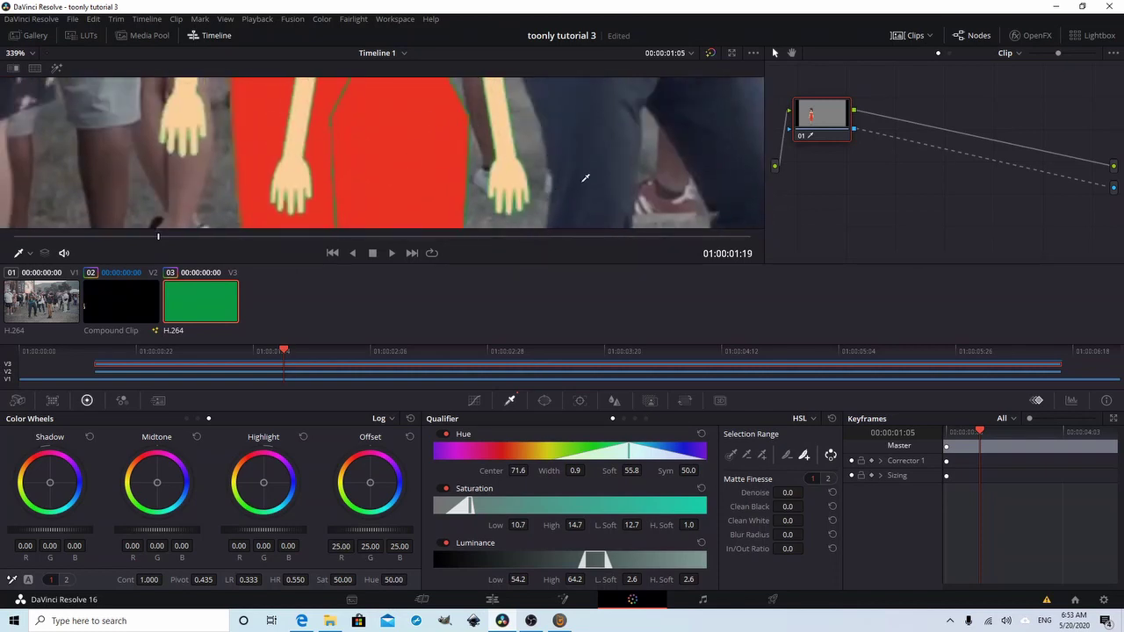
Step: Back on the Edit page, move the transparent toonly clip so it starts where video.mp4 ends
{"action": "left_click", "coordinate": [492, 600]}
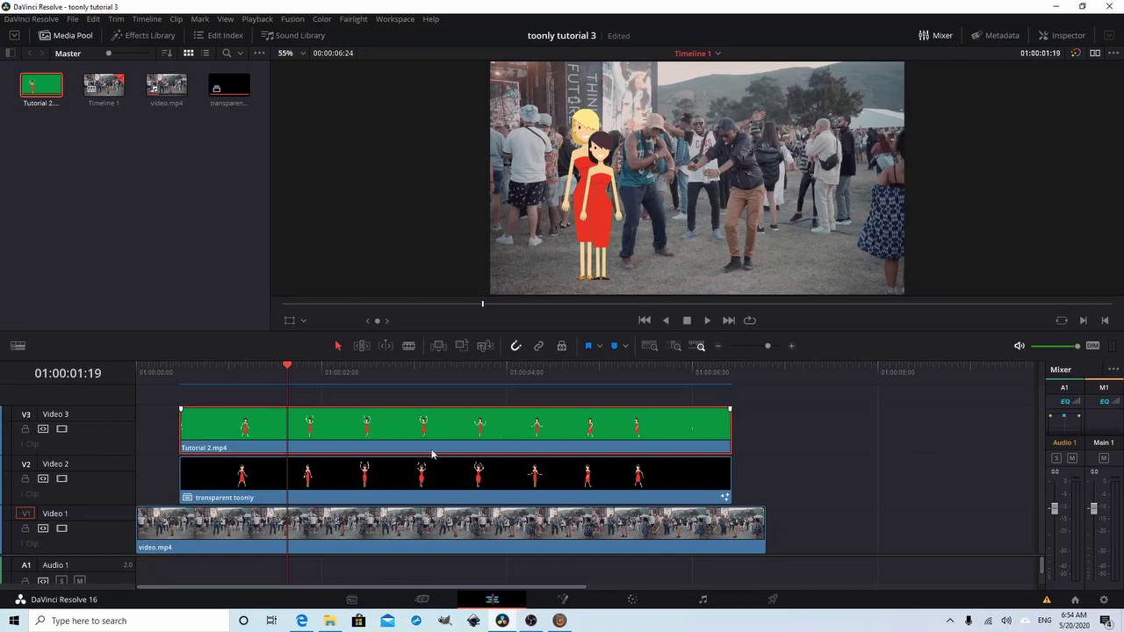
{"action": "left_click_drag", "start_coordinate": [439, 478], "coordinate": [1026, 501]}
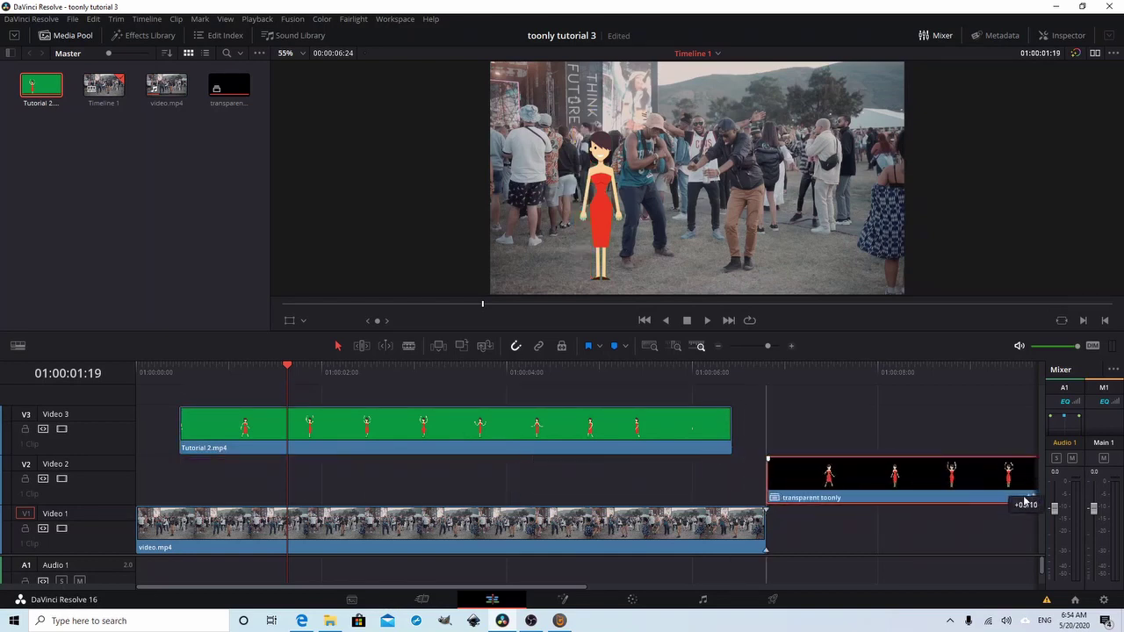
Step: Turn the Tutorial 2.mp4 timeline clip into a compound clip named "charater with transparency"
{"action": "left_click", "coordinate": [336, 419]}
{"action": "right_click", "coordinate": [337, 419]}
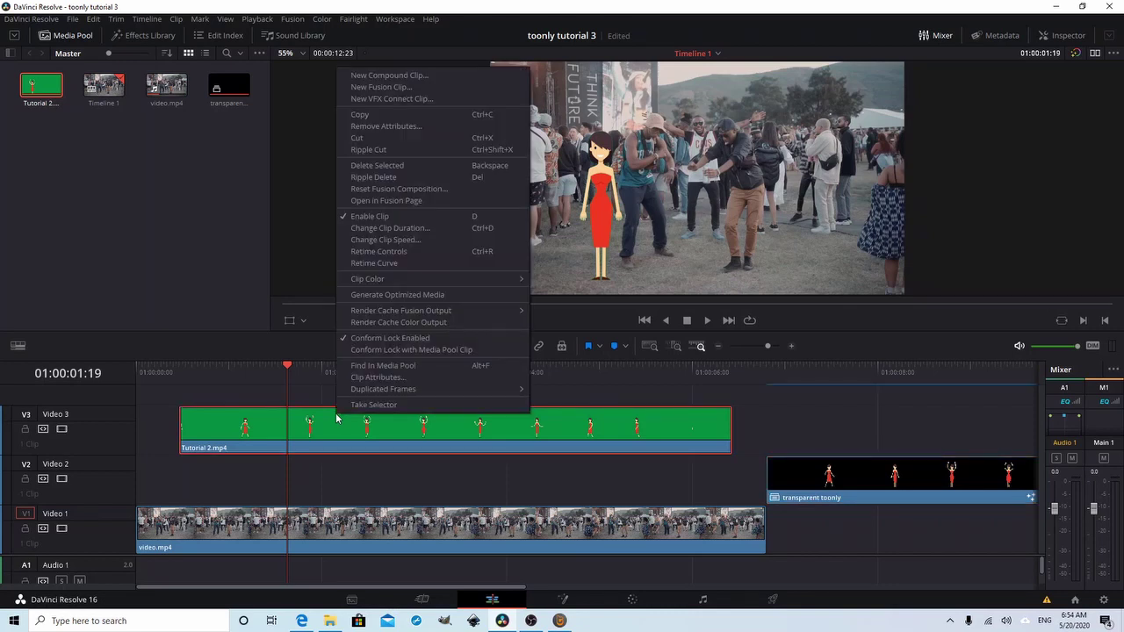
{"action": "left_click", "coordinate": [389, 76]}
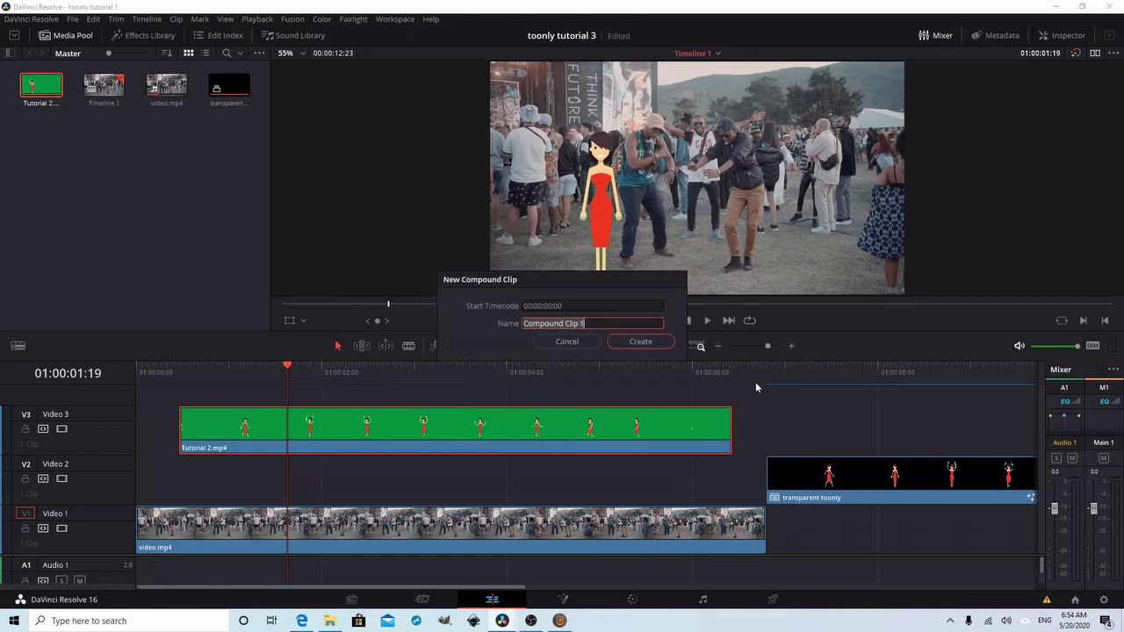
{"action": "type", "text": "c"}
{"action": "type", "text": "harater with transpare"}
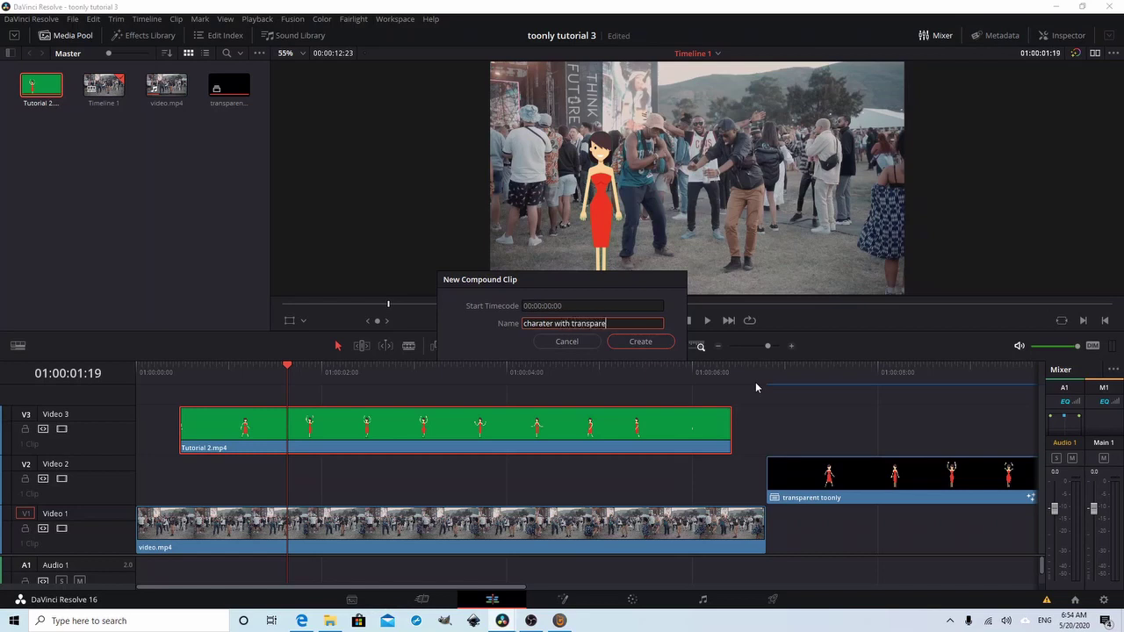
{"action": "type", "text": "ncy"}
{"action": "key", "text": "Return"}
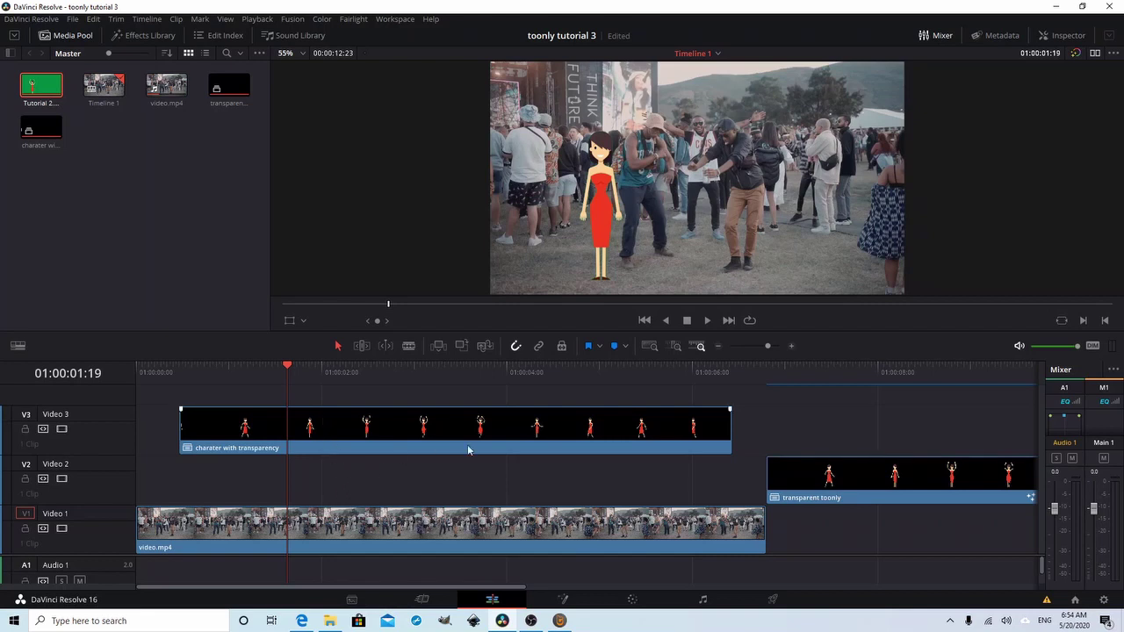
Step: On the Color page, sample the character's dark hair with the qualifier on the new compound clip
{"action": "left_click", "coordinate": [650, 598]}
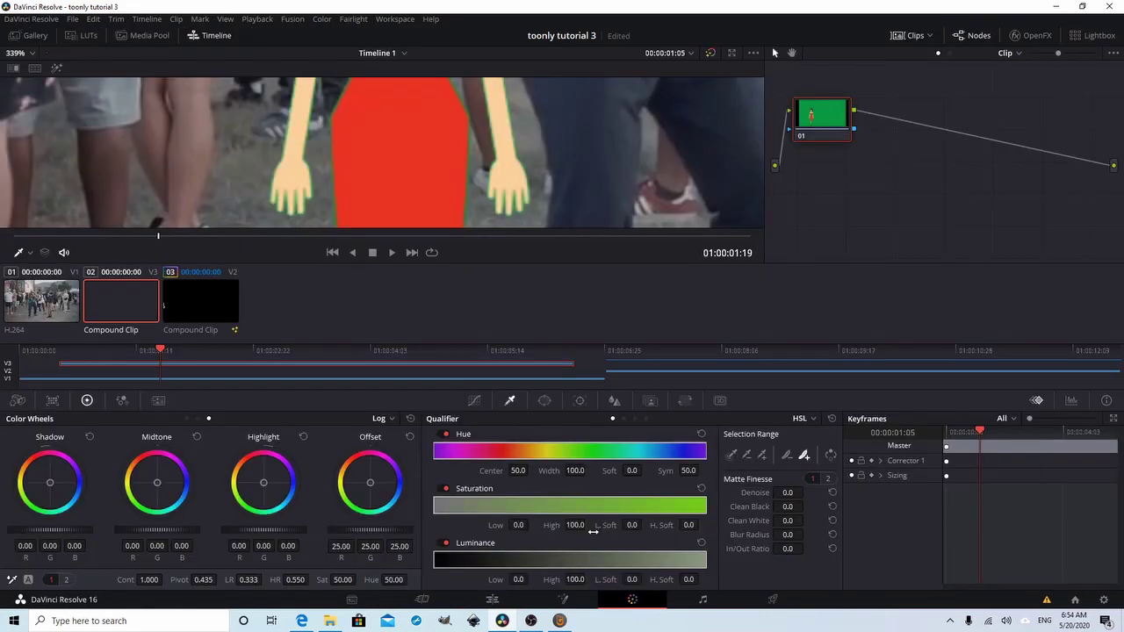
{"action": "scroll", "coordinate": [473, 148], "scroll_direction": "up", "scroll_amount": 2}
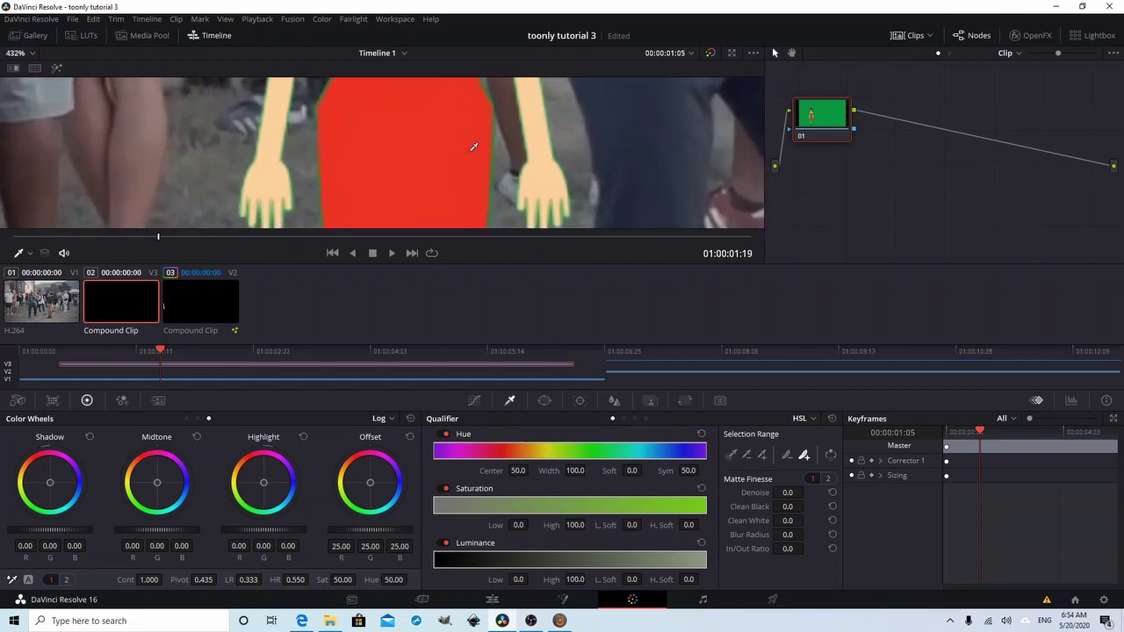
{"action": "scroll", "coordinate": [481, 154], "scroll_direction": "down", "scroll_amount": 4}
{"action": "scroll", "coordinate": [481, 154], "scroll_direction": "up", "scroll_amount": 5}
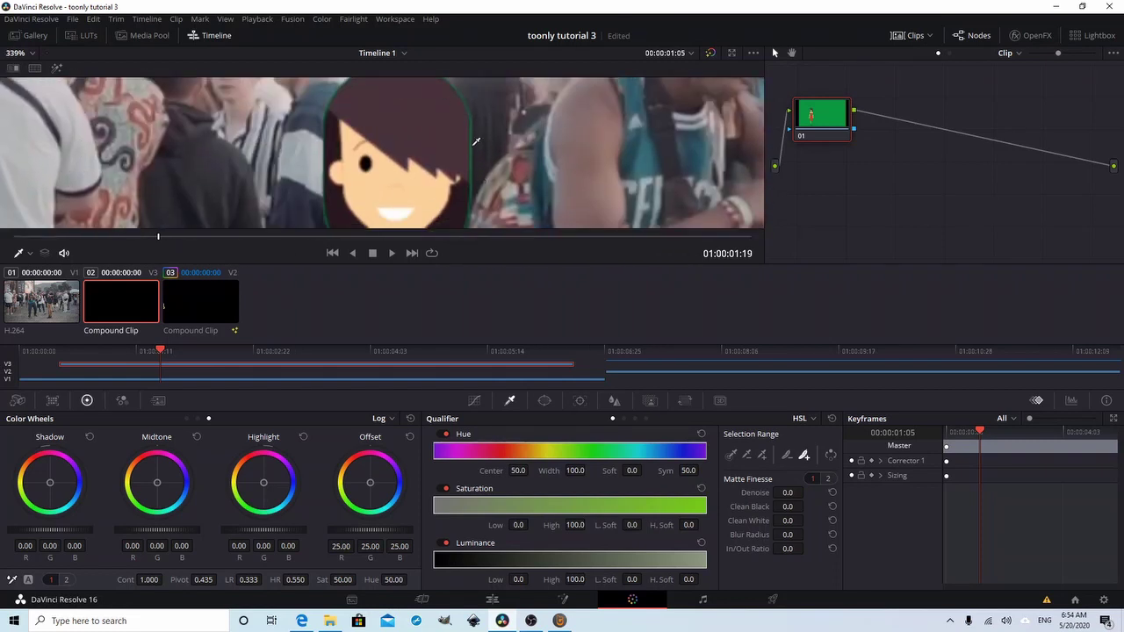
{"action": "scroll", "coordinate": [481, 154], "scroll_direction": "down", "scroll_amount": 1}
{"action": "scroll", "coordinate": [486, 142], "scroll_direction": "down", "scroll_amount": 2}
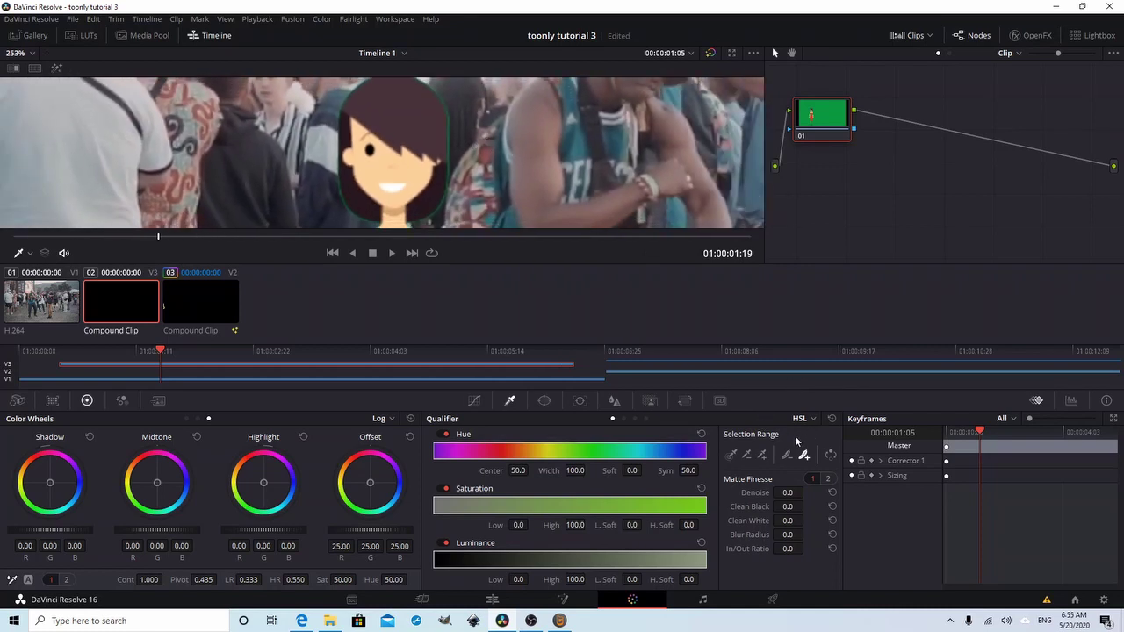
{"action": "left_click", "coordinate": [729, 455]}
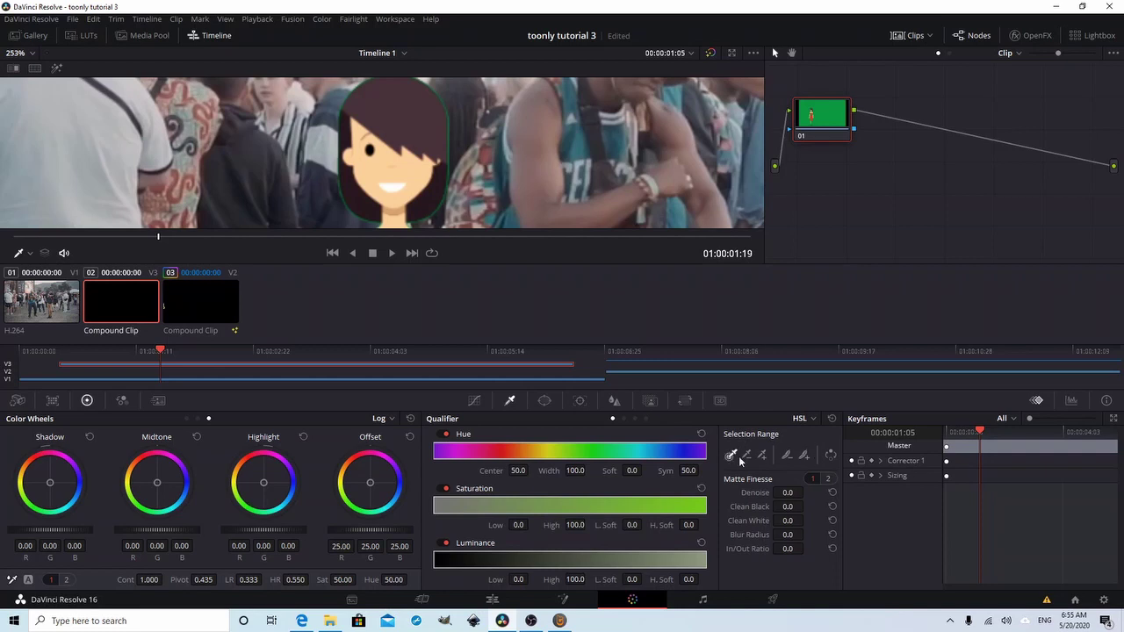
{"action": "left_click", "coordinate": [424, 111]}
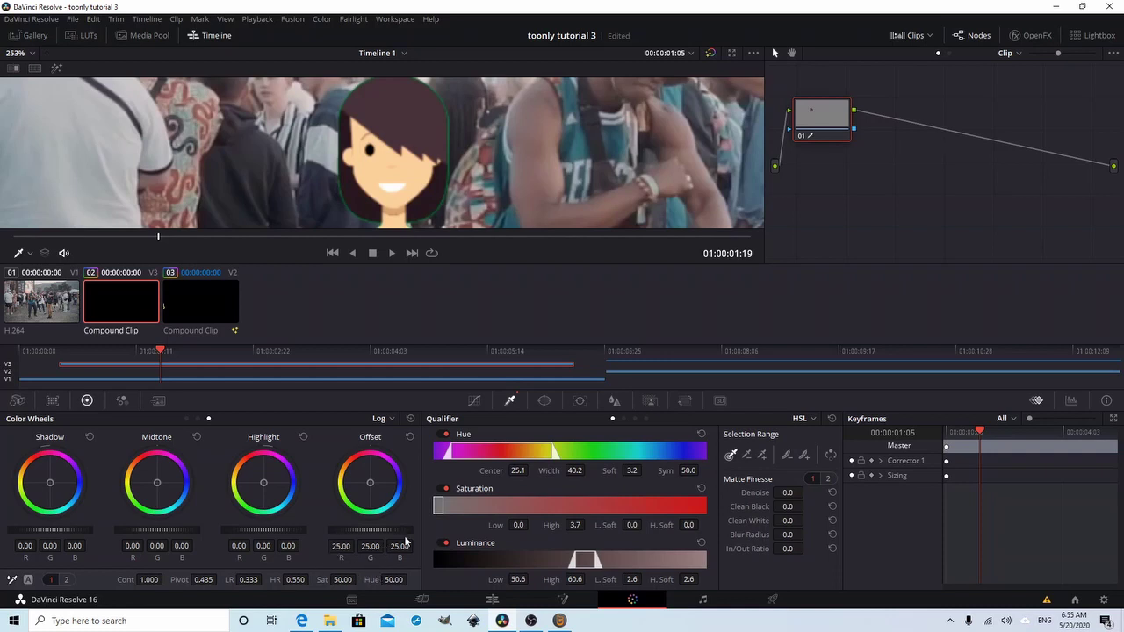
Step: Recolor the selected hair blond by setting the Offset wheel to red 98, green 94 and blue 36
{"action": "left_click", "coordinate": [341, 546]}
{"action": "type", "text": "98"}
{"action": "key", "text": "Return"}
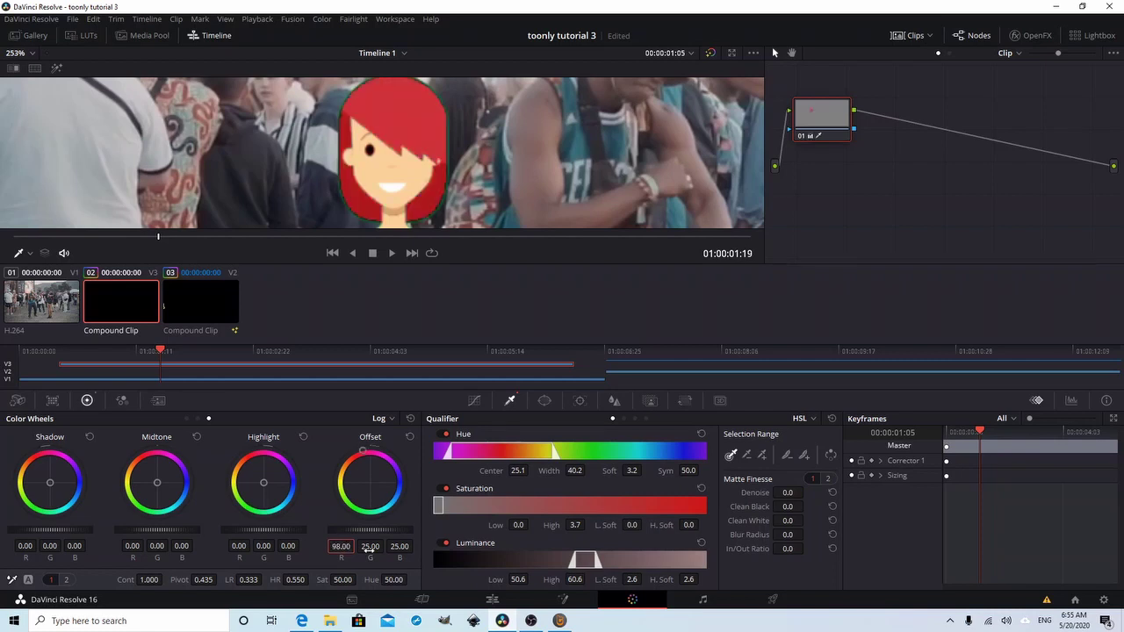
{"action": "left_click", "coordinate": [369, 546]}
{"action": "type", "text": "94"}
{"action": "key", "text": "Return"}
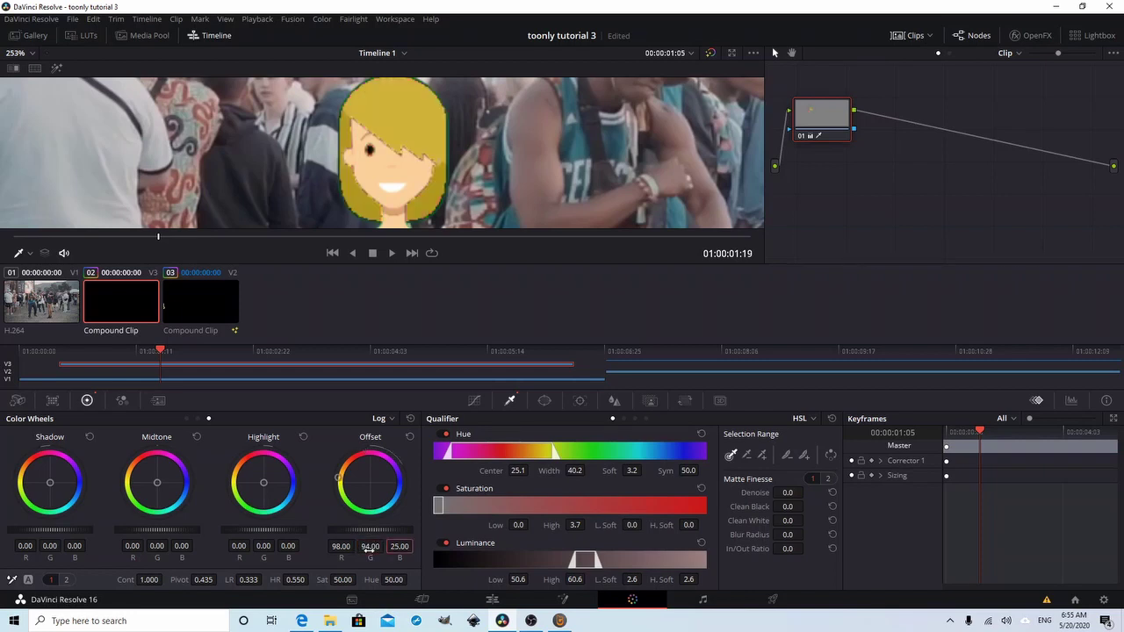
{"action": "type", "text": "36"}
{"action": "key", "text": "Return"}
Step: Add softness to the hair selection by sampling the rough edge around the character's eye
{"action": "left_click", "coordinate": [31, 54]}
{"action": "left_click", "coordinate": [27, 140]}
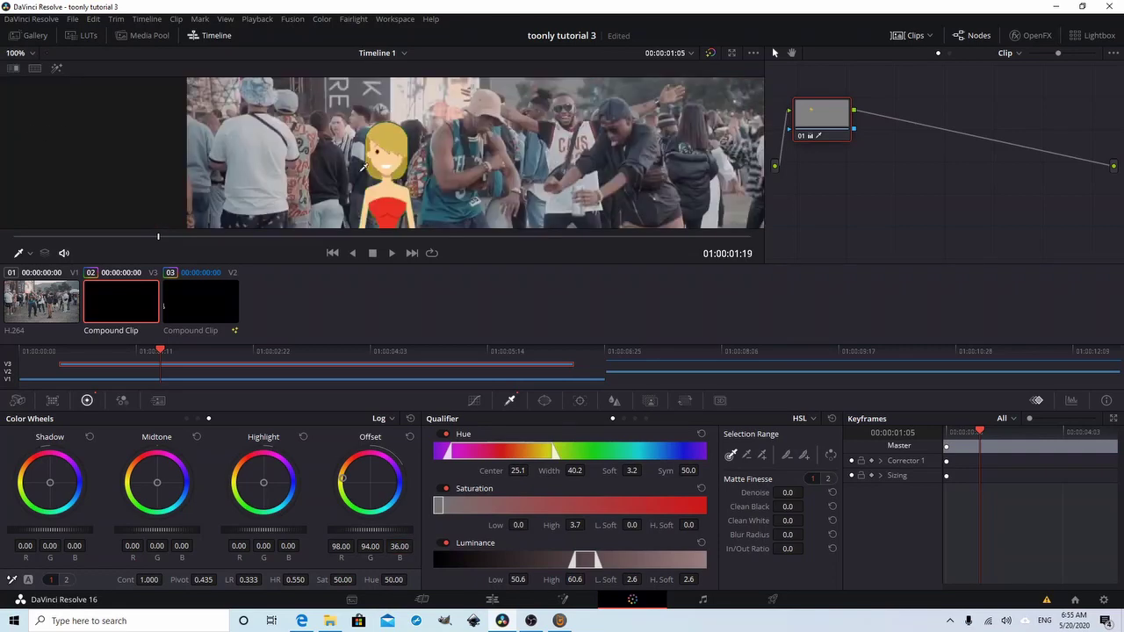
{"action": "scroll", "coordinate": [395, 154], "scroll_direction": "down", "scroll_amount": 5}
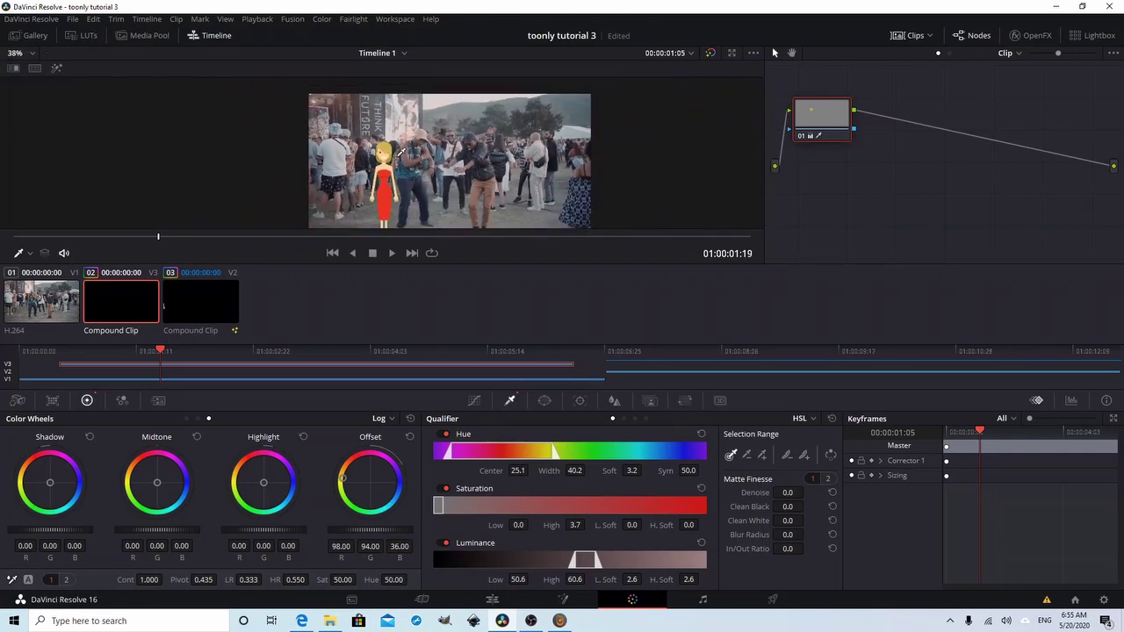
{"action": "scroll", "coordinate": [401, 153], "scroll_direction": "down", "scroll_amount": 1}
{"action": "scroll", "coordinate": [401, 152], "scroll_direction": "up", "scroll_amount": 5}
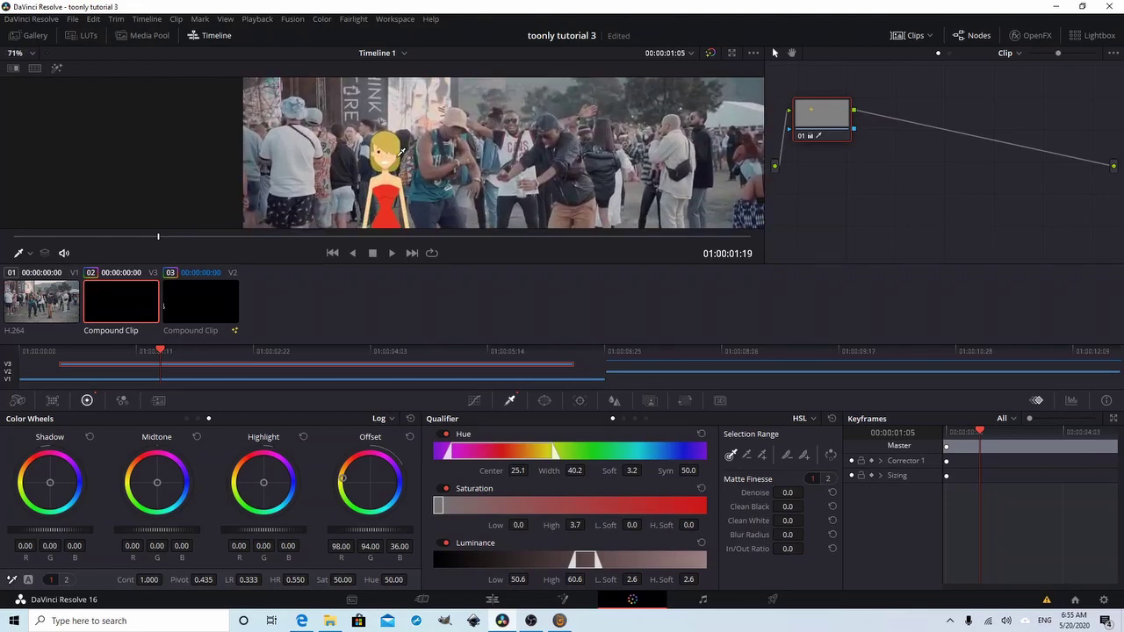
{"action": "scroll", "coordinate": [400, 153], "scroll_direction": "up", "scroll_amount": 12}
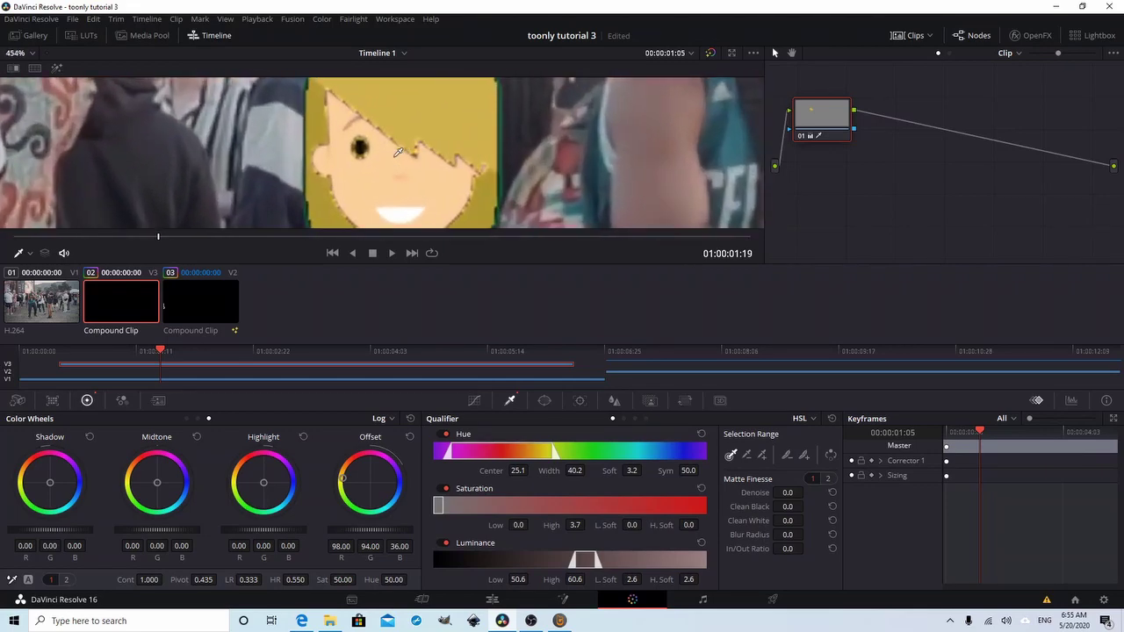
{"action": "scroll", "coordinate": [398, 153], "scroll_direction": "up", "scroll_amount": 5}
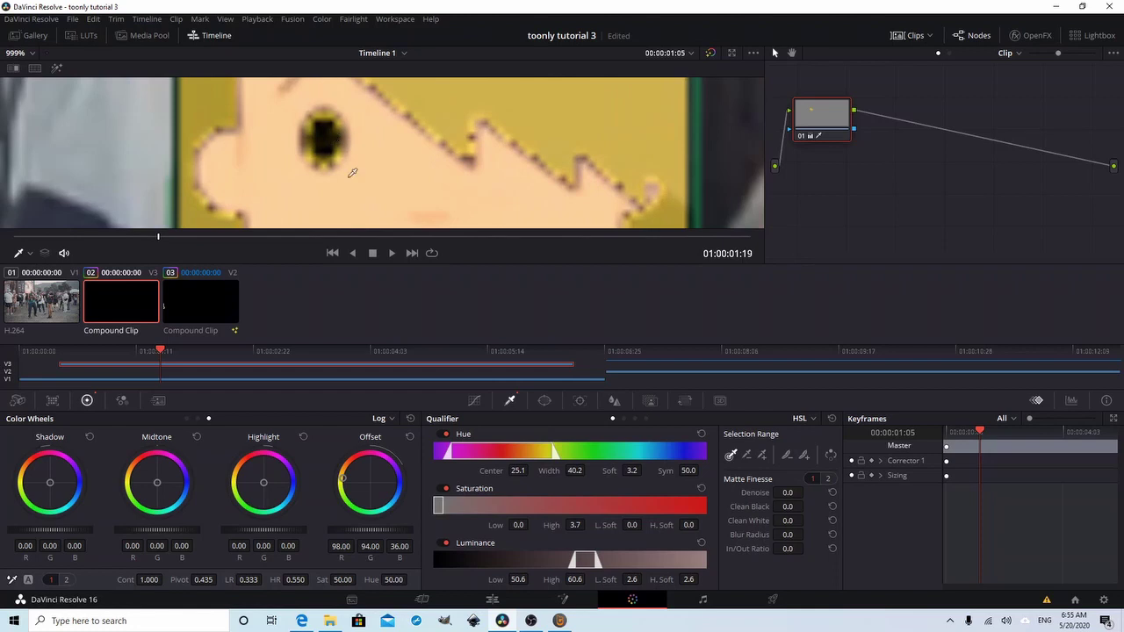
{"action": "left_click", "coordinate": [788, 455]}
{"action": "left_click", "coordinate": [804, 455]}
{"action": "left_click", "coordinate": [338, 155]}
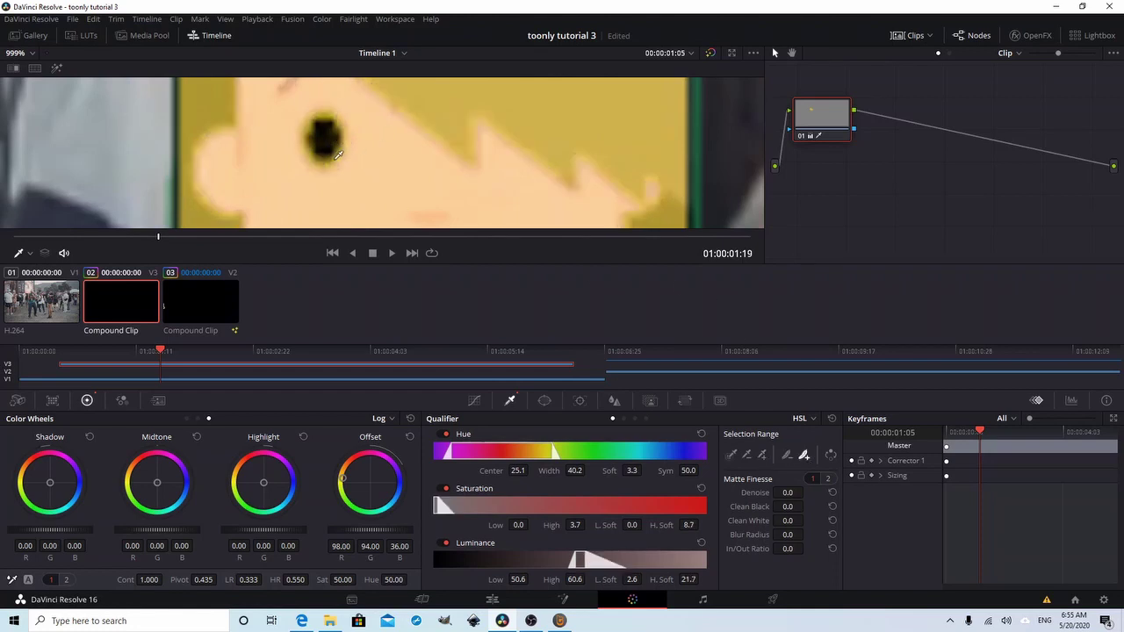
{"action": "scroll", "coordinate": [404, 147], "scroll_direction": "down", "scroll_amount": 3}
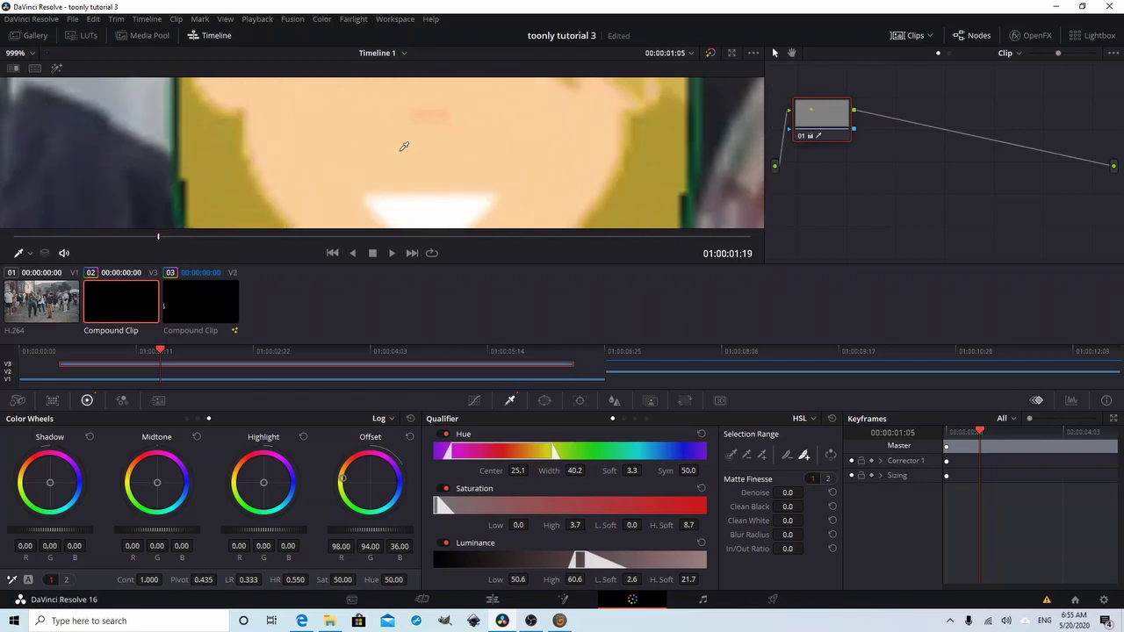
Step: Undo the last softness sampling on the hair selection
{"action": "scroll", "coordinate": [404, 146], "scroll_direction": "up", "scroll_amount": 5}
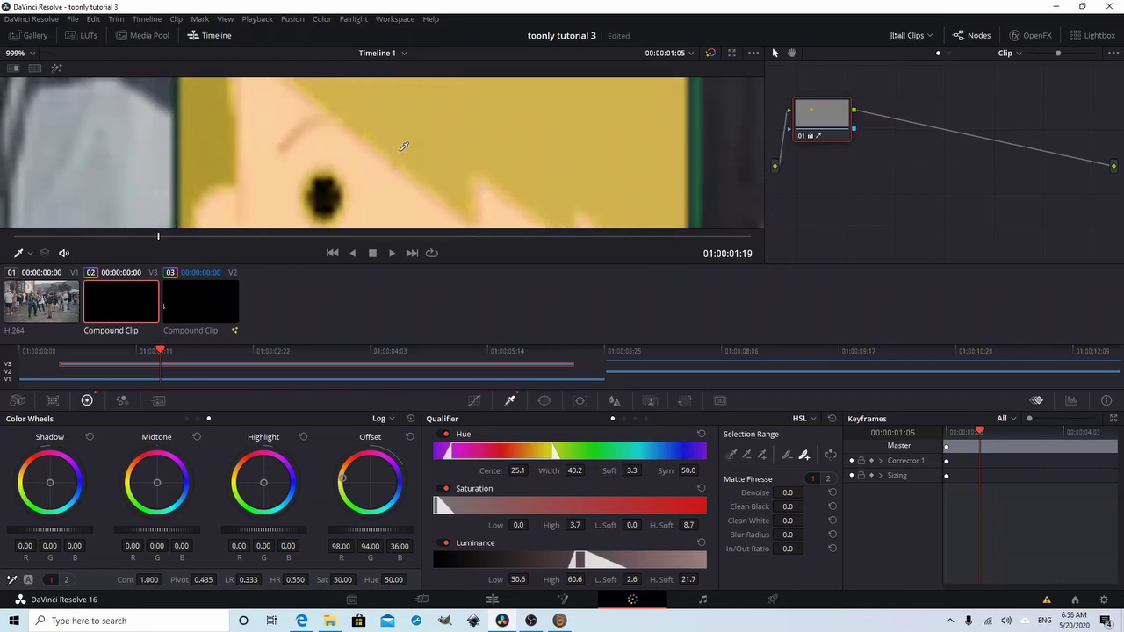
{"action": "key", "text": "ctrl+z"}
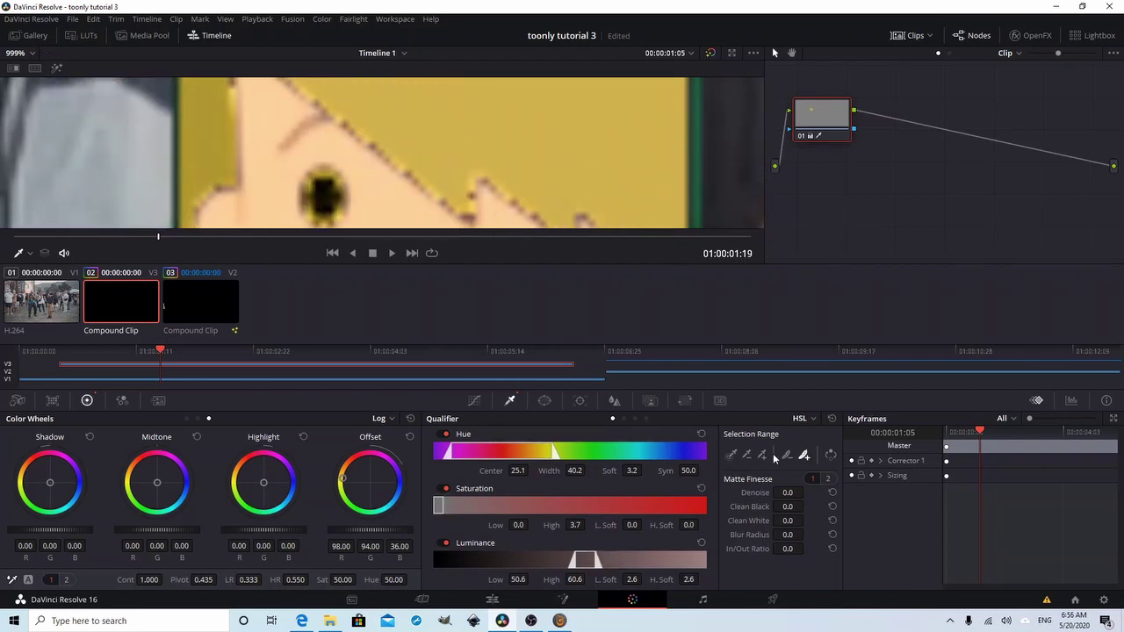
Step: Try to add the color at the edge of the character's eye to the hair selection with the qualifier
{"action": "left_click", "coordinate": [750, 456]}
{"action": "left_click", "coordinate": [341, 209]}
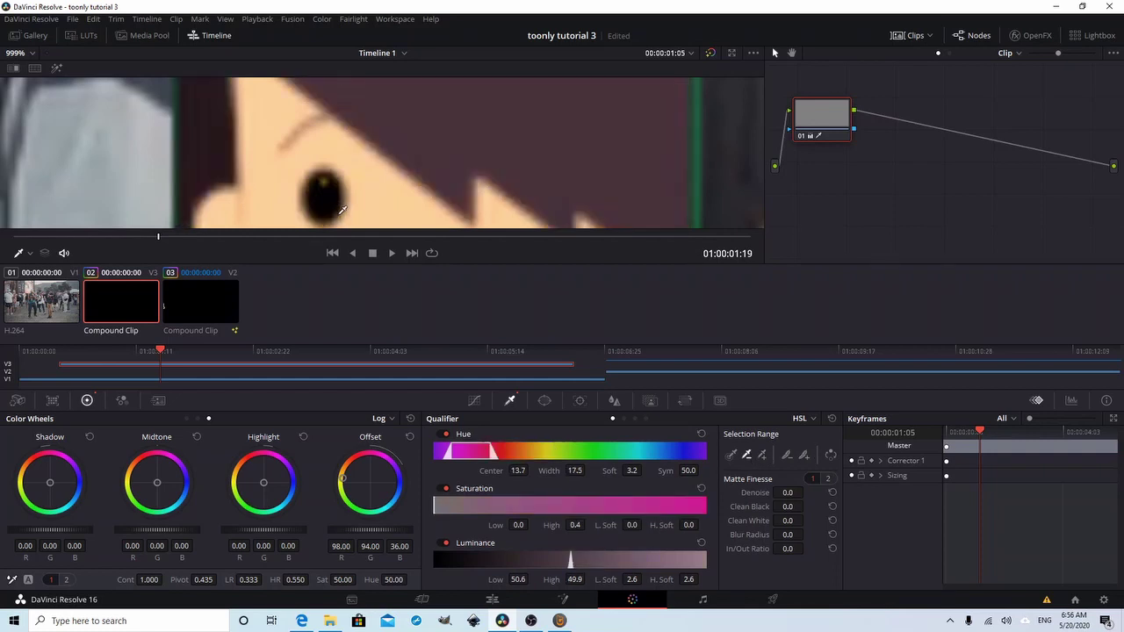
{"action": "left_click", "coordinate": [343, 209]}
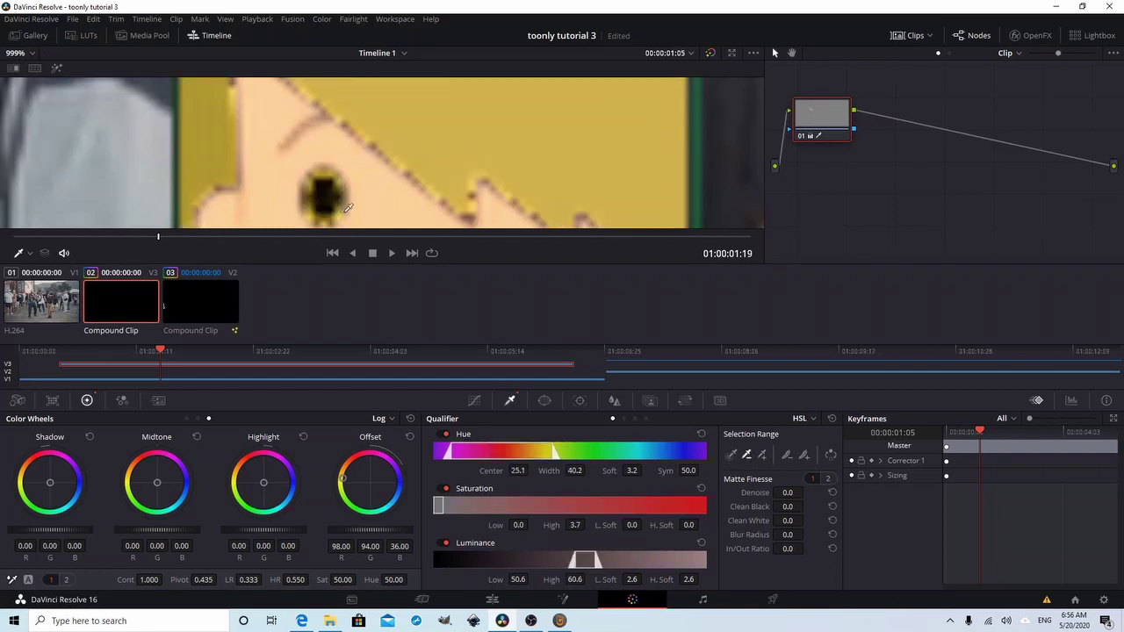
Step: Add softness to the hair selection by sampling the dark center of the character's eye, and check the hair edges
{"action": "left_click", "coordinate": [805, 453]}
{"action": "left_click", "coordinate": [330, 192]}
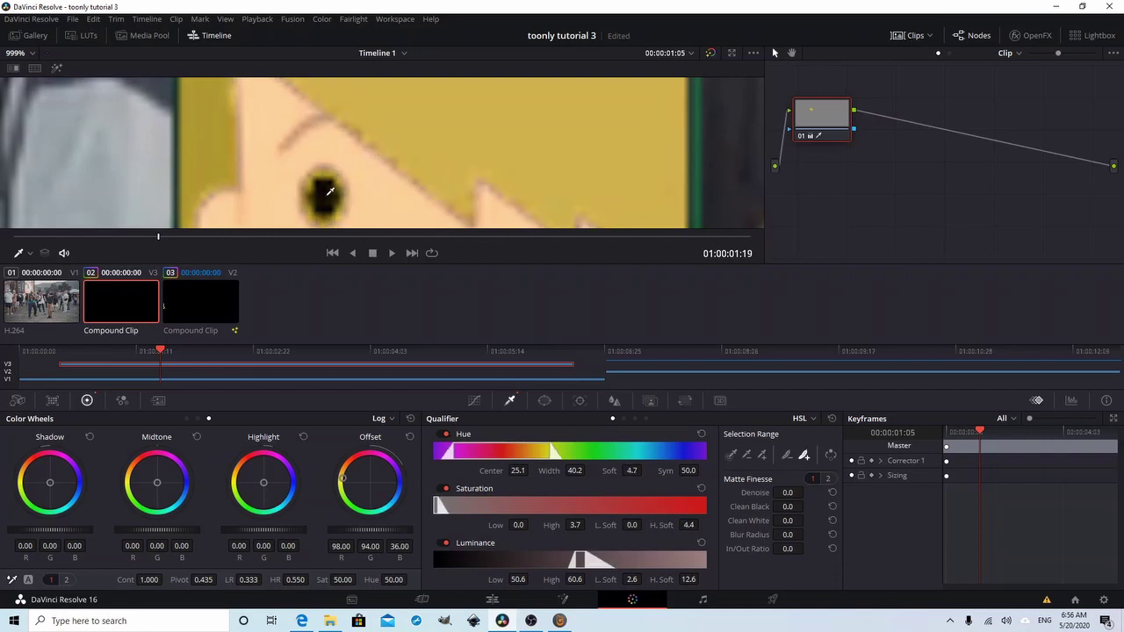
{"action": "left_click", "coordinate": [330, 191]}
{"action": "scroll", "coordinate": [364, 142], "scroll_direction": "down", "scroll_amount": 4}
{"action": "scroll", "coordinate": [364, 141], "scroll_direction": "up", "scroll_amount": 2}
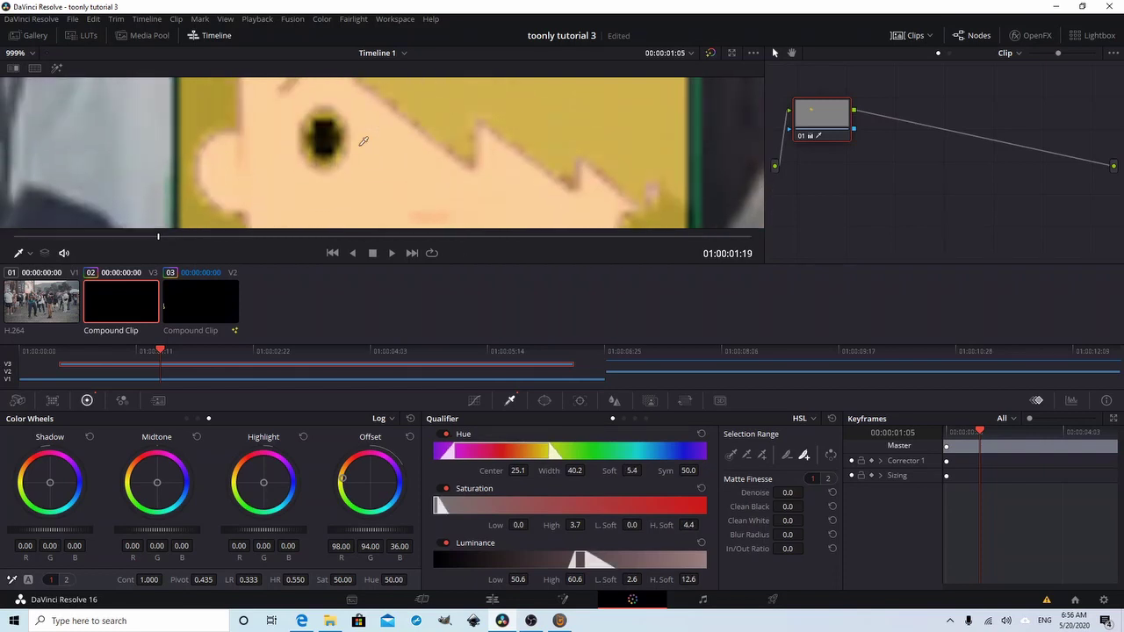
{"action": "scroll", "coordinate": [363, 142], "scroll_direction": "up", "scroll_amount": 1}
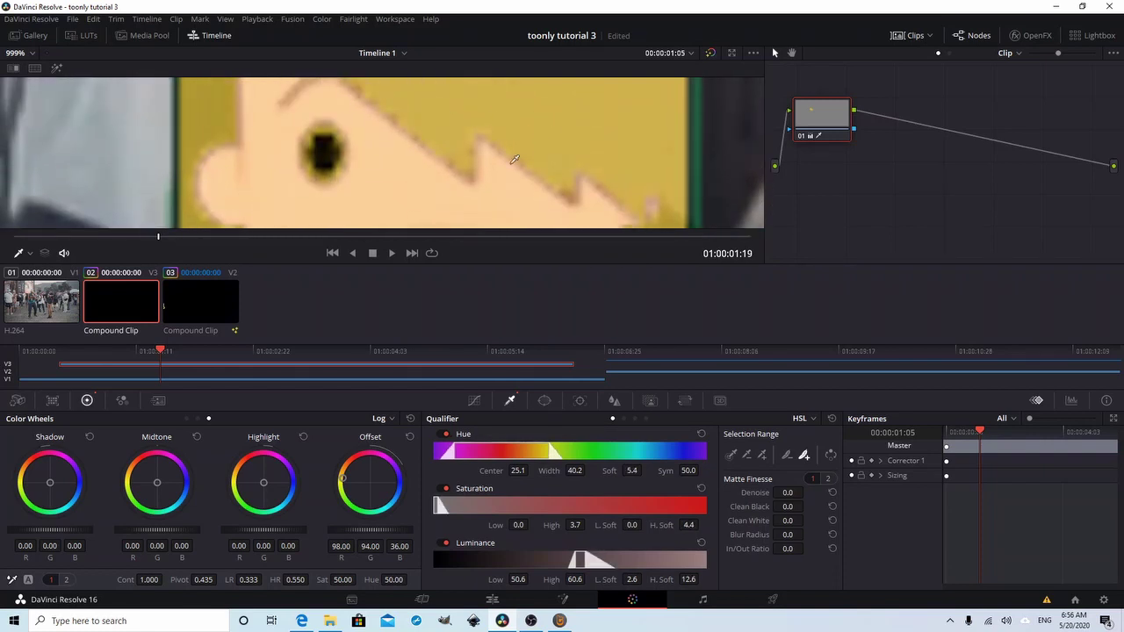
{"action": "scroll", "coordinate": [515, 160], "scroll_direction": "down", "scroll_amount": 8}
Step: Fit the image in the viewer and play the timeline from the start on the Edit page to review the blond hair
{"action": "left_click", "coordinate": [27, 54]}
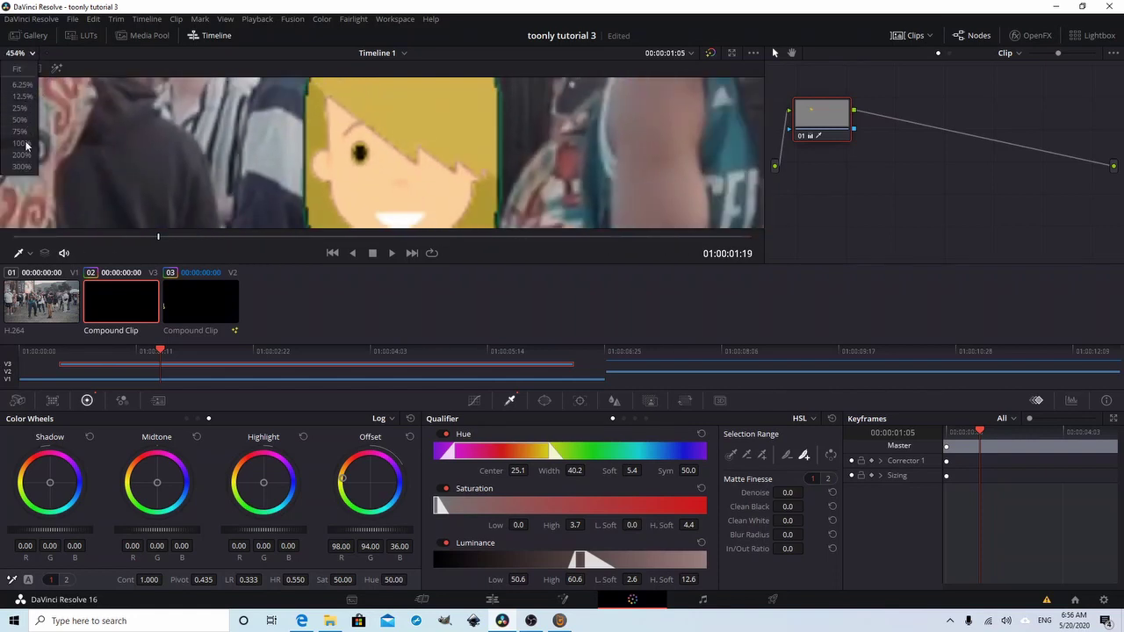
{"action": "left_click", "coordinate": [16, 69]}
{"action": "scroll", "coordinate": [408, 132], "scroll_direction": "down", "scroll_amount": 6}
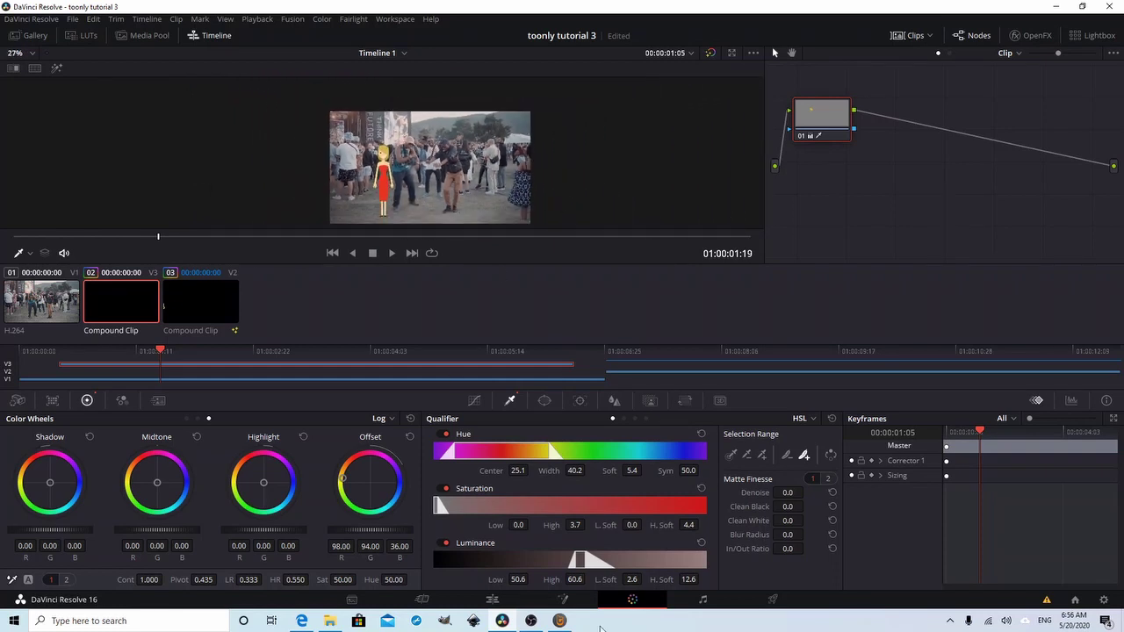
{"action": "left_click", "coordinate": [492, 601]}
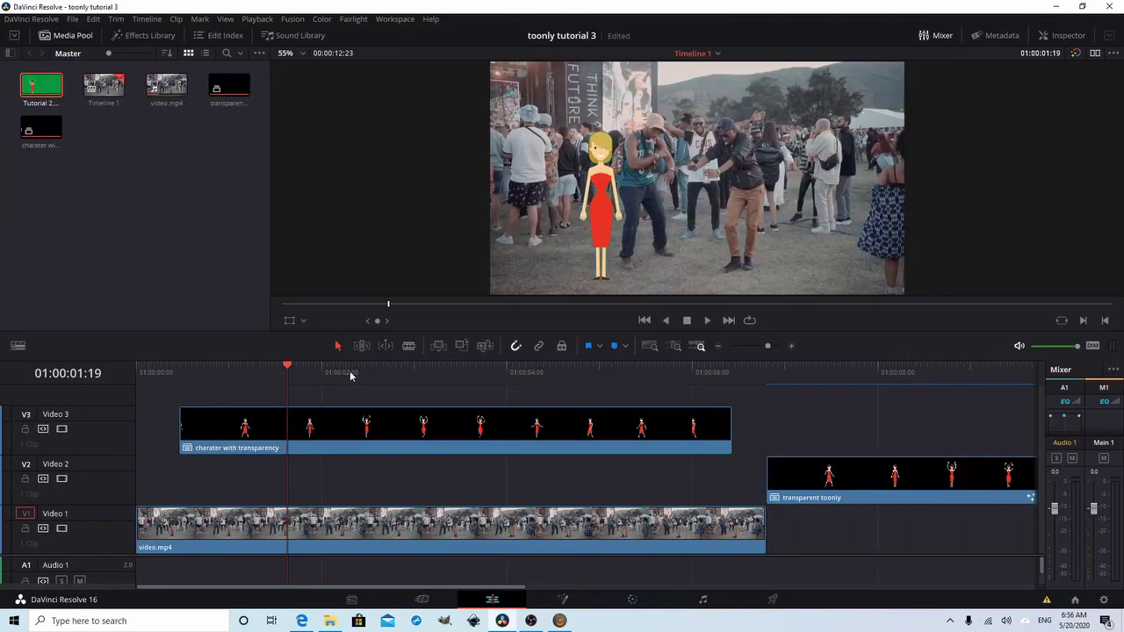
{"action": "left_click_drag", "start_coordinate": [246, 372], "coordinate": [136, 376]}
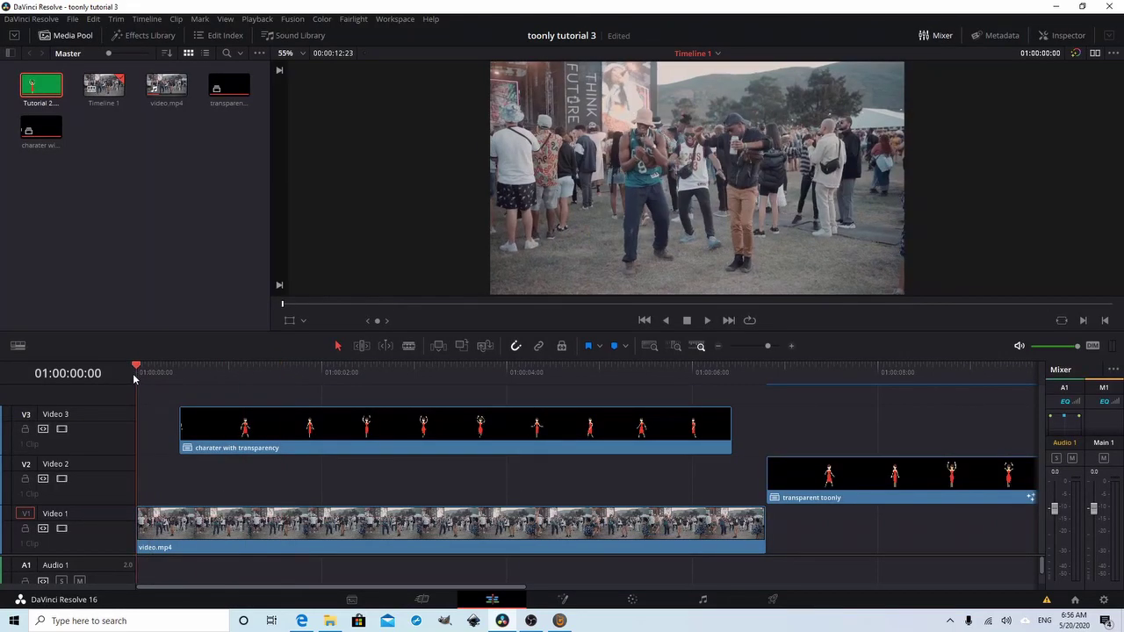
{"action": "key", "text": "space"}
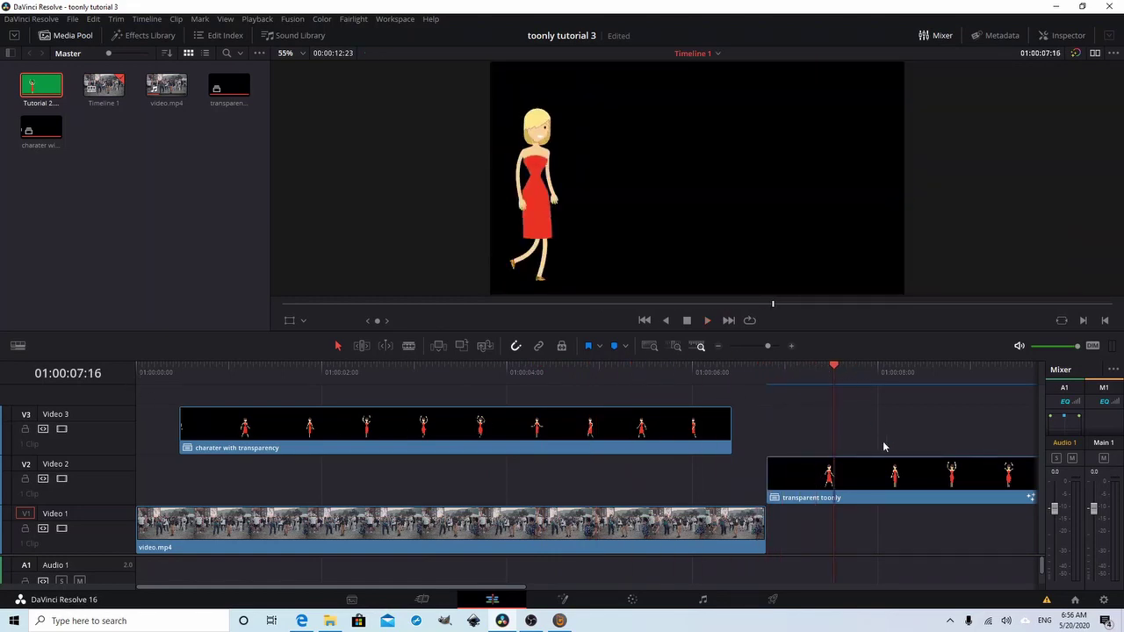
Step: Delete the "transparent toonly" clip from the timeline and move the "charater with transparency" clip down to track Video 2
{"action": "left_click", "coordinate": [885, 493]}
{"action": "key", "text": "Delete"}
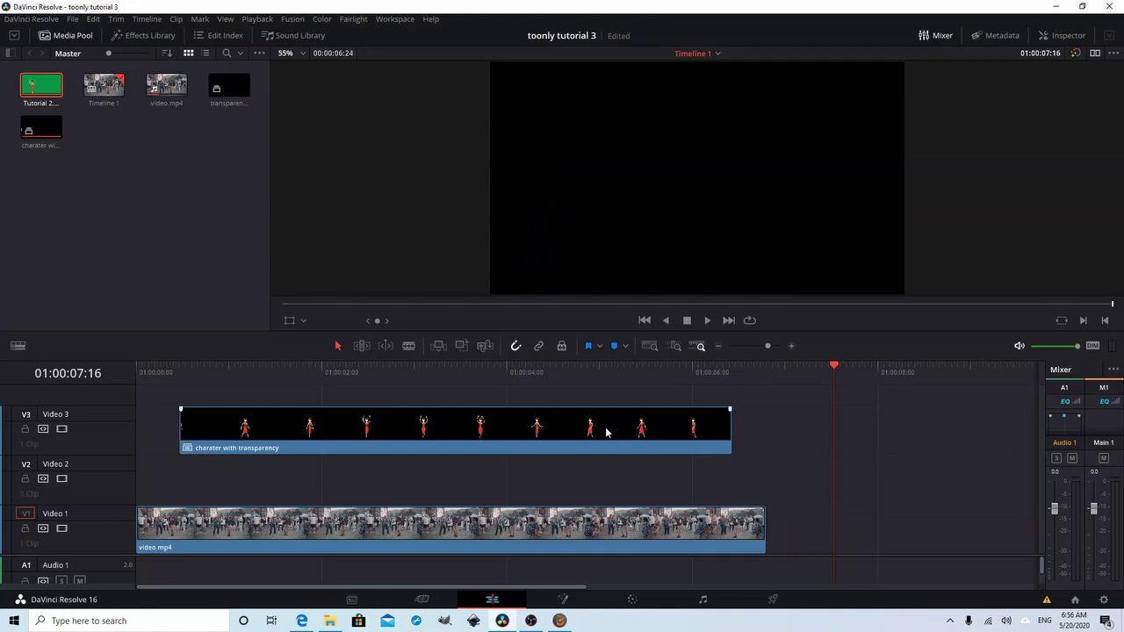
{"action": "left_click_drag", "start_coordinate": [837, 371], "coordinate": [424, 375]}
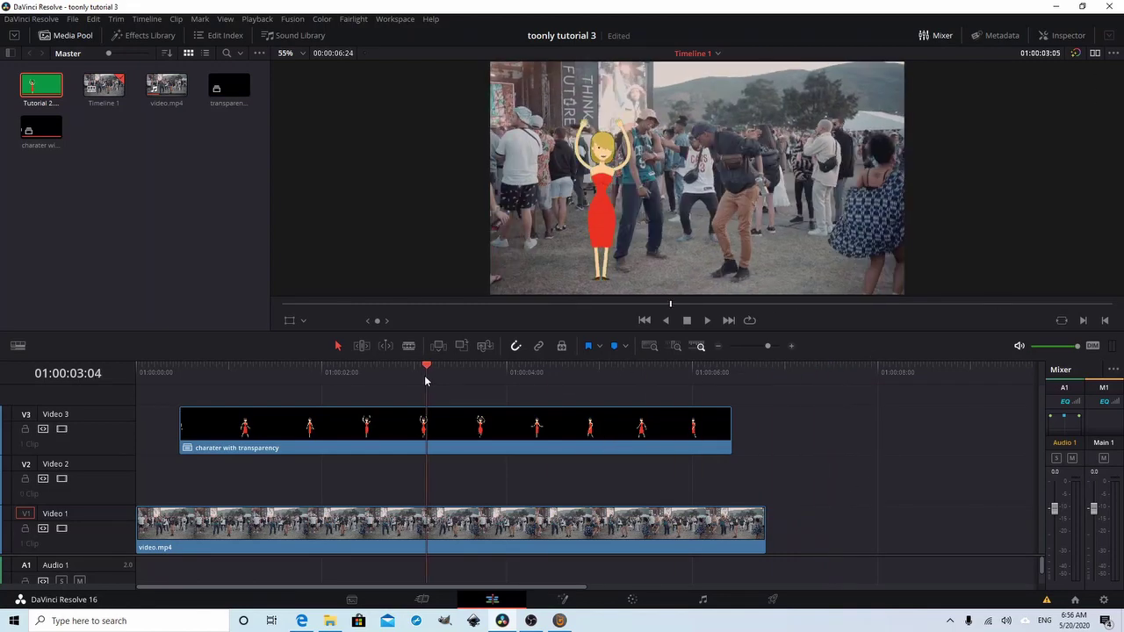
{"action": "left_click_drag", "start_coordinate": [517, 452], "coordinate": [514, 489]}
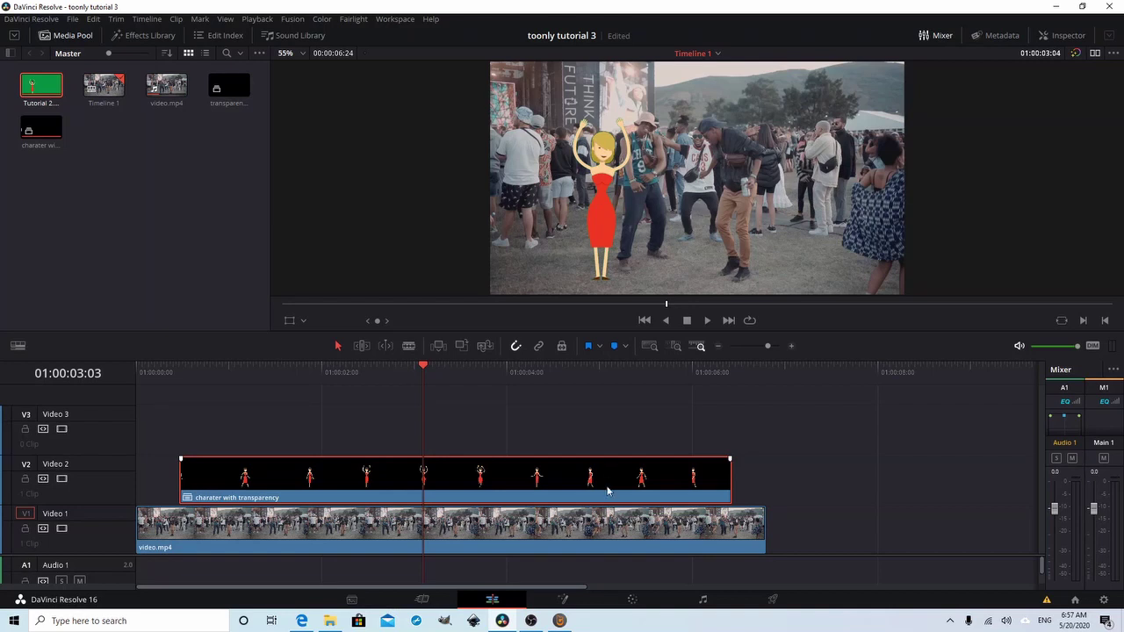
Step: Examine the existing hair grade of the "charater with transparency" clip on the Color page, and return to the Edit page
{"action": "left_click", "coordinate": [543, 519]}
{"action": "left_click", "coordinate": [397, 489]}
{"action": "left_click", "coordinate": [633, 601]}
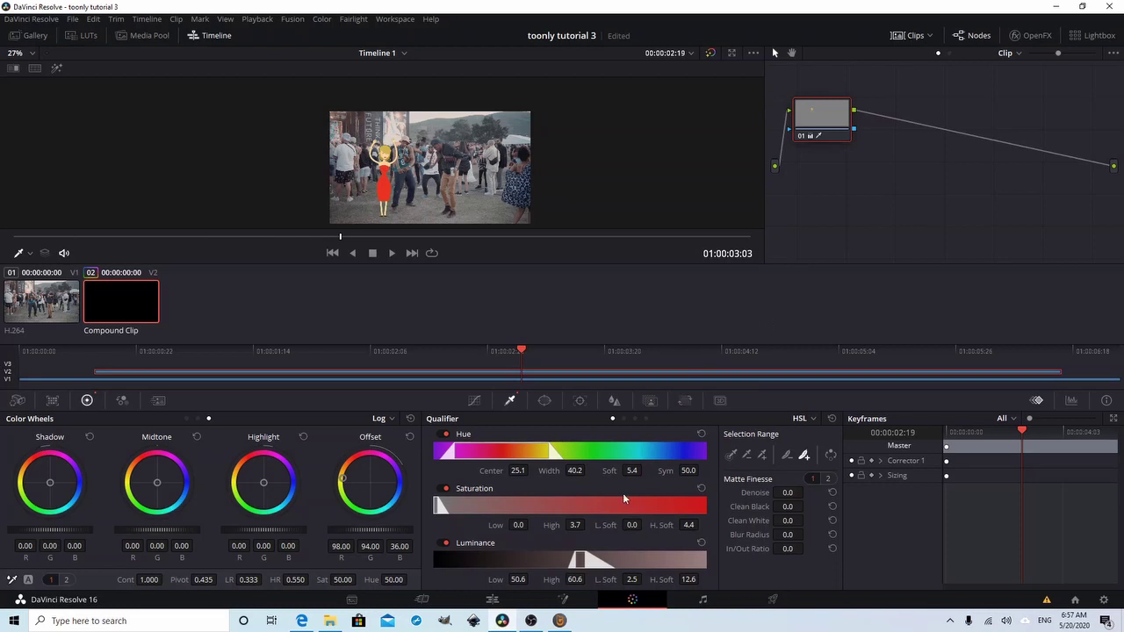
{"action": "left_click", "coordinate": [491, 599]}
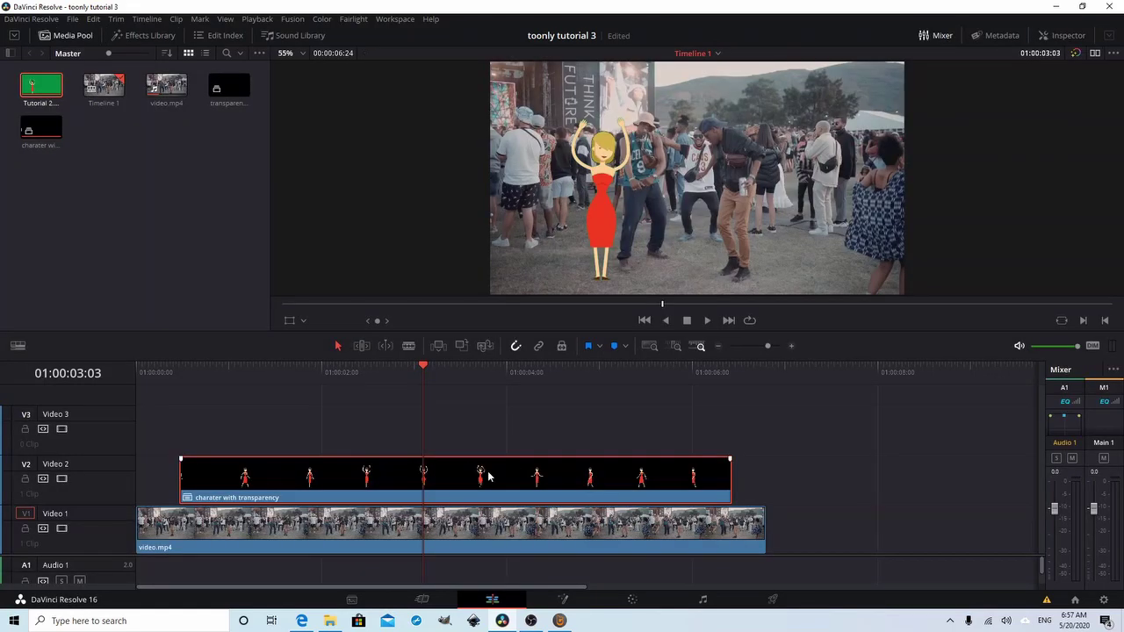
Step: Turn the "charater with transparency" clip into a compound clip named "Dress change"
{"action": "right_click", "coordinate": [486, 472]}
{"action": "left_click", "coordinate": [575, 139]}
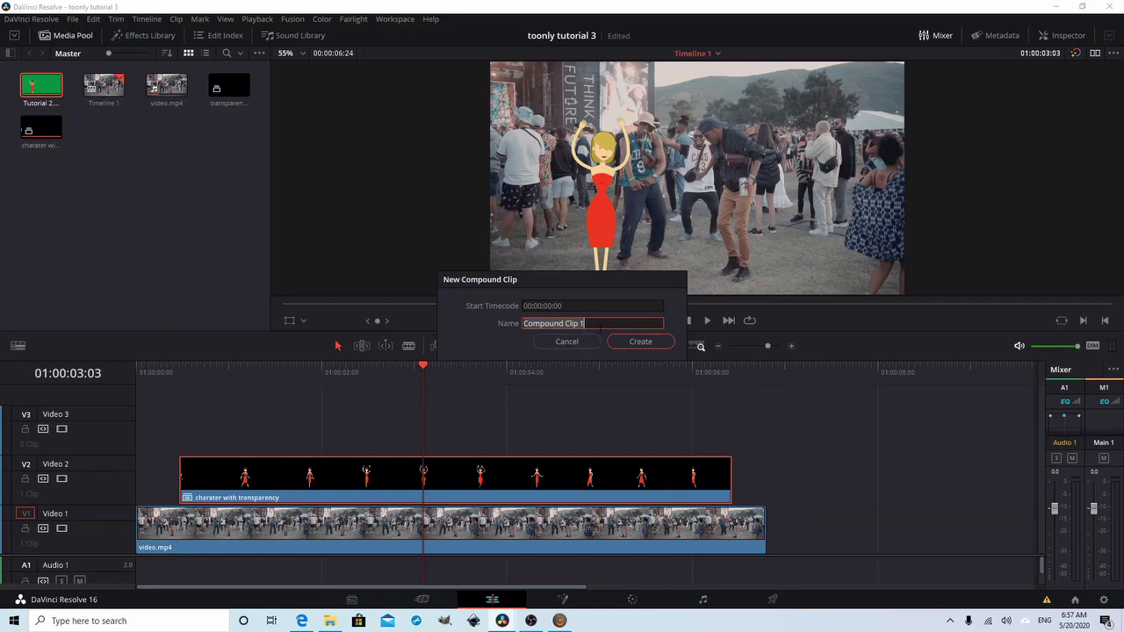
{"action": "type", "text": "Dress change"}
{"action": "key", "text": "Return"}
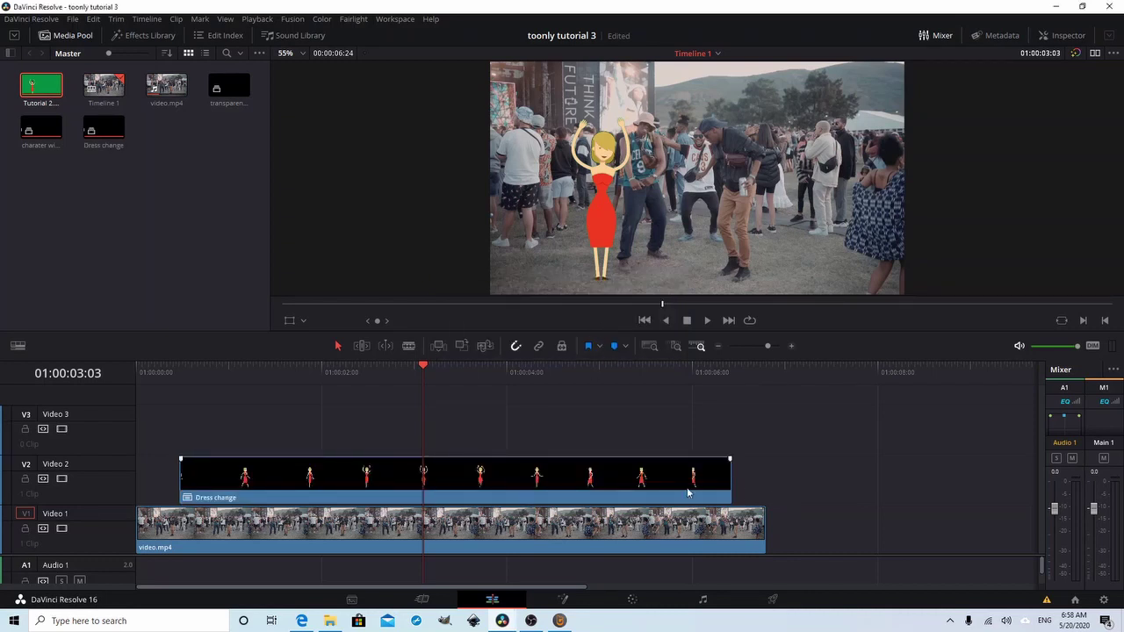
Step: On the Color page, sample the character's red dress with the qualifier on the "Dress change" clip
{"action": "left_click", "coordinate": [636, 602]}
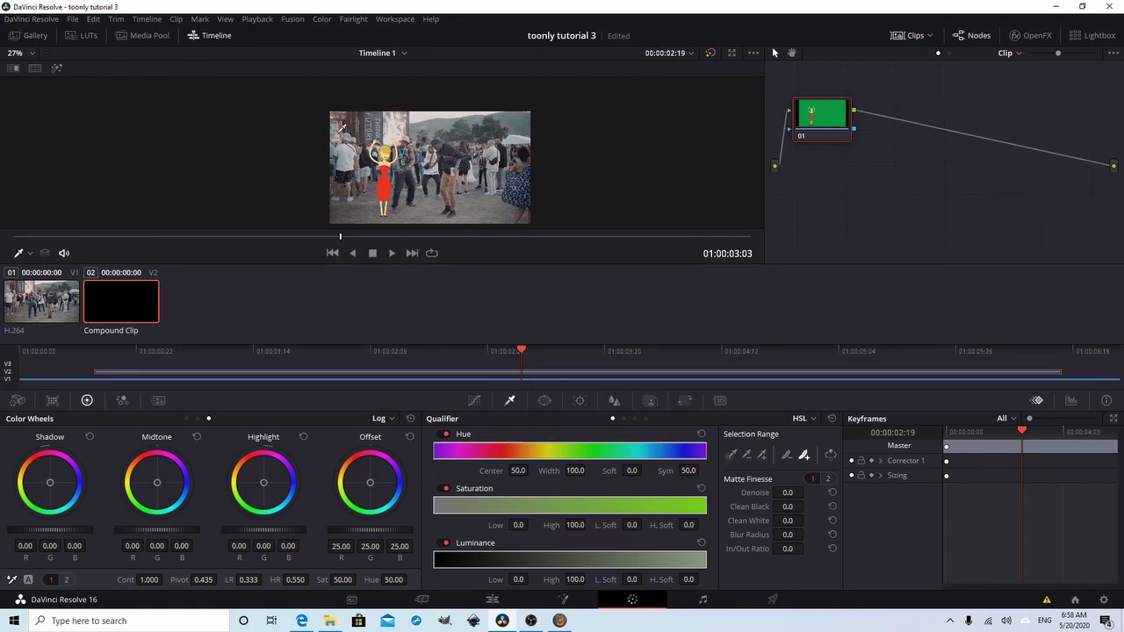
{"action": "left_click", "coordinate": [29, 55]}
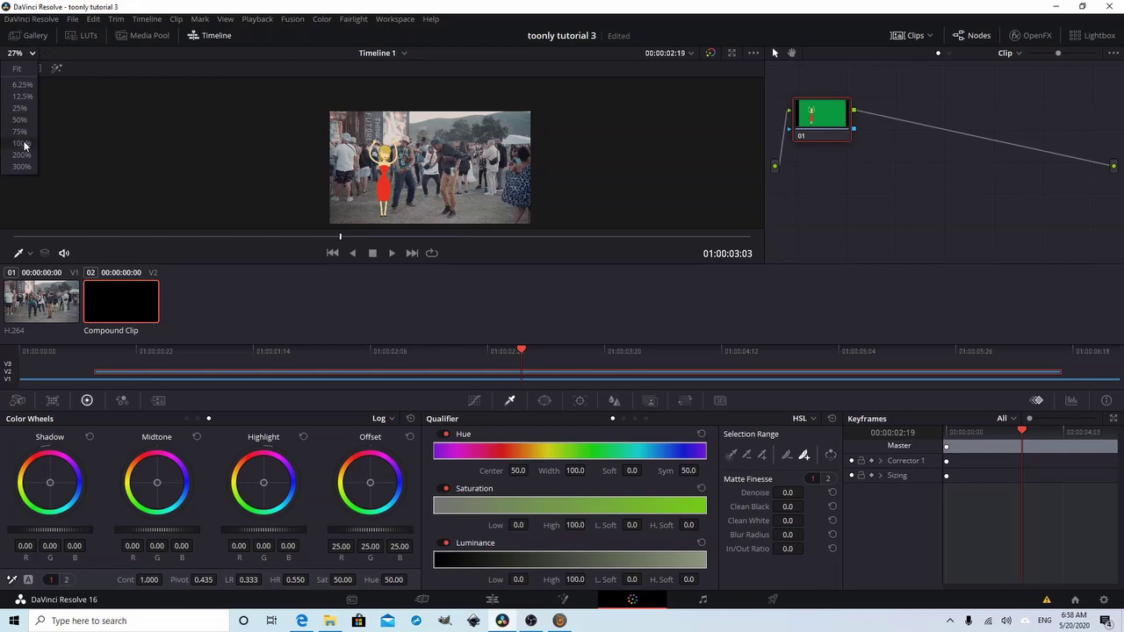
{"action": "left_click", "coordinate": [21, 131]}
{"action": "scroll", "coordinate": [337, 169], "scroll_direction": "up", "scroll_amount": 2}
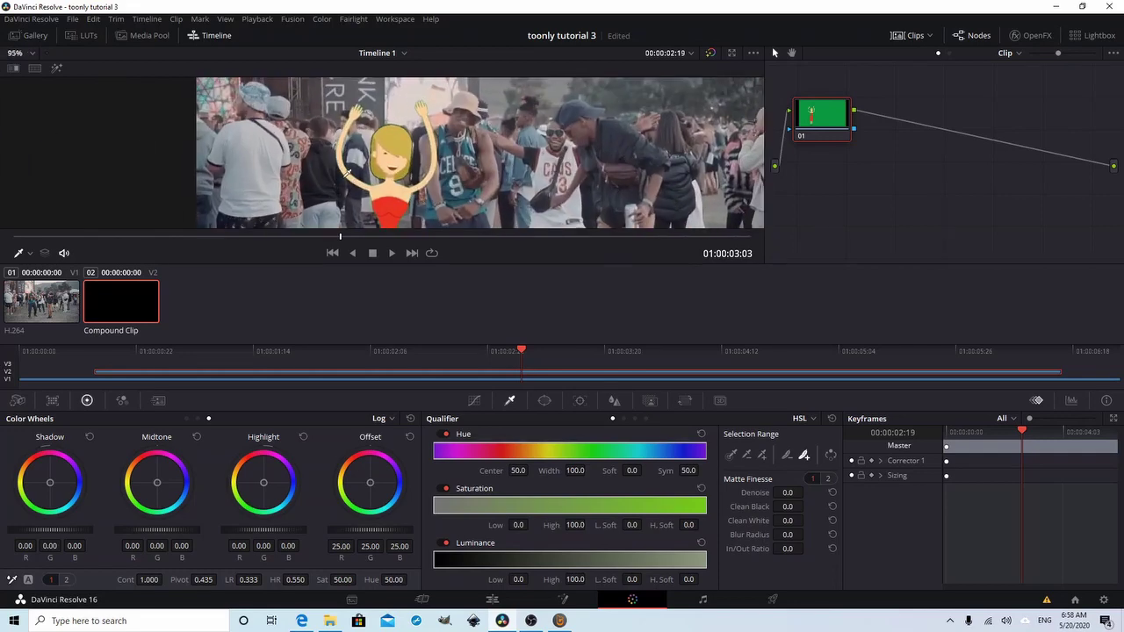
{"action": "left_click_drag", "start_coordinate": [489, 205], "coordinate": [505, 80]}
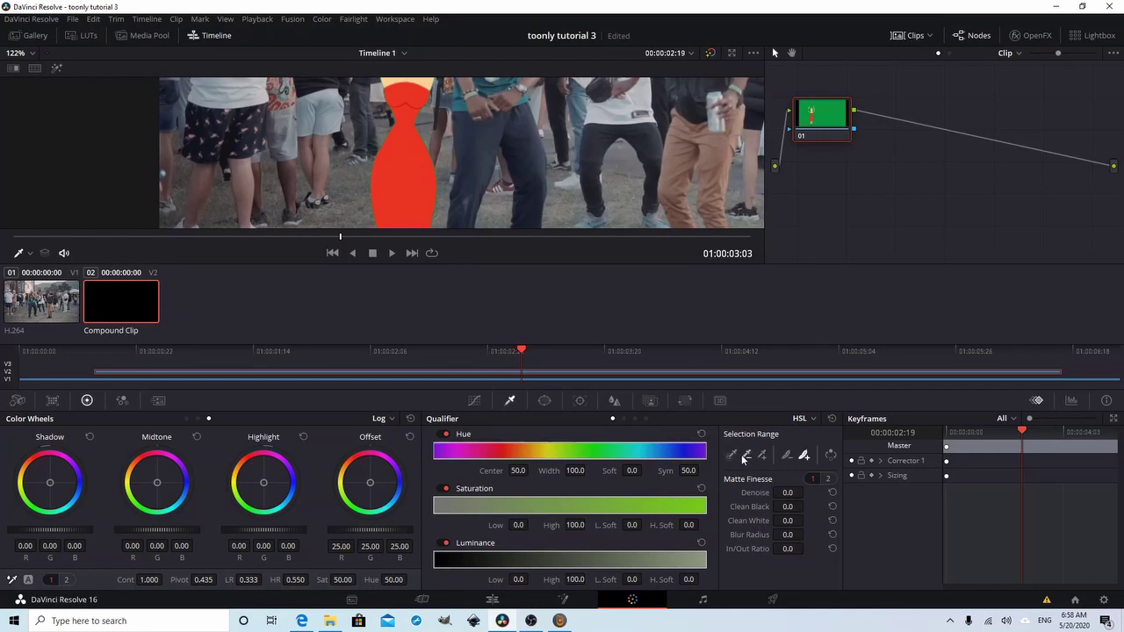
{"action": "left_click", "coordinate": [730, 455]}
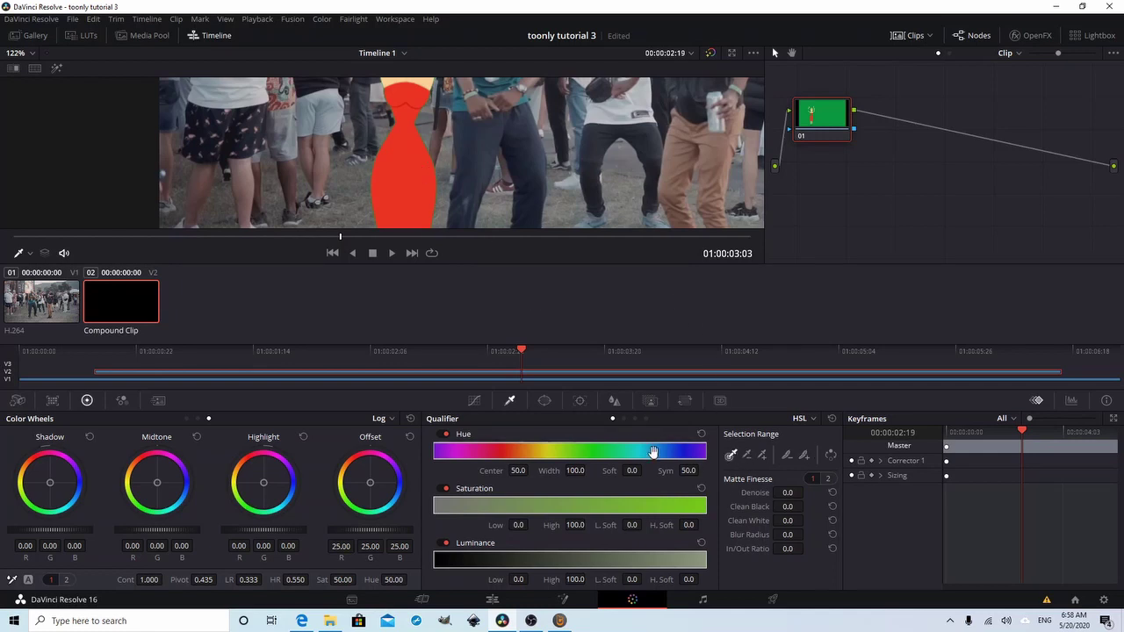
{"action": "left_click", "coordinate": [418, 187]}
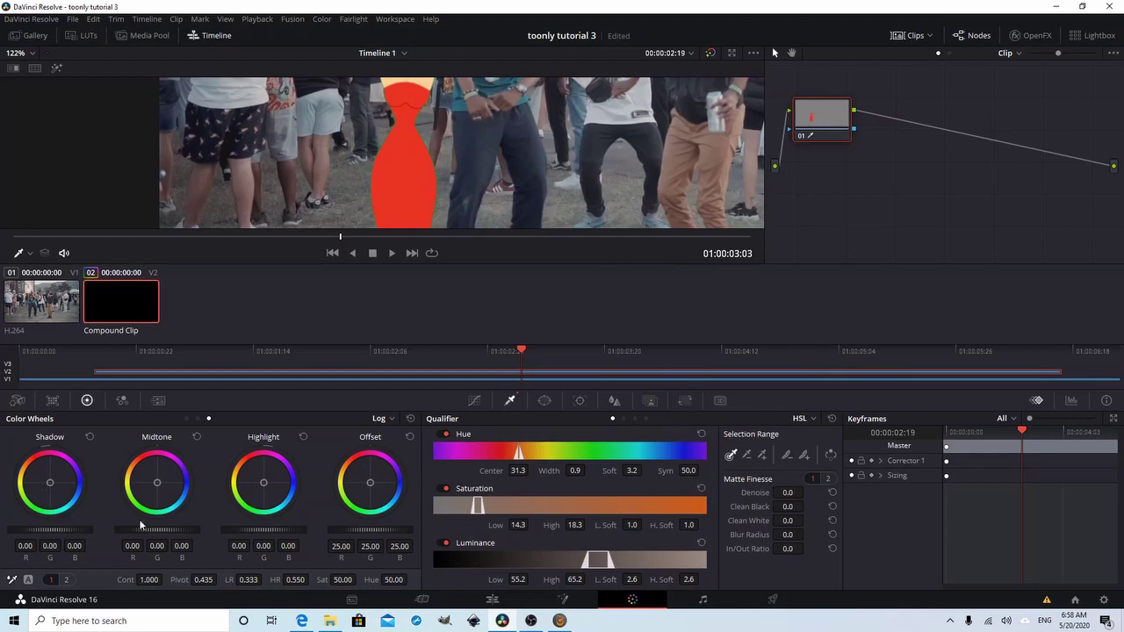
Step: Recolor the selected dress magenta by setting the Offset wheel to red 78, green -1 and blue 126.21, and fit the viewer
{"action": "left_click_drag", "start_coordinate": [370, 482], "coordinate": [396, 466]}
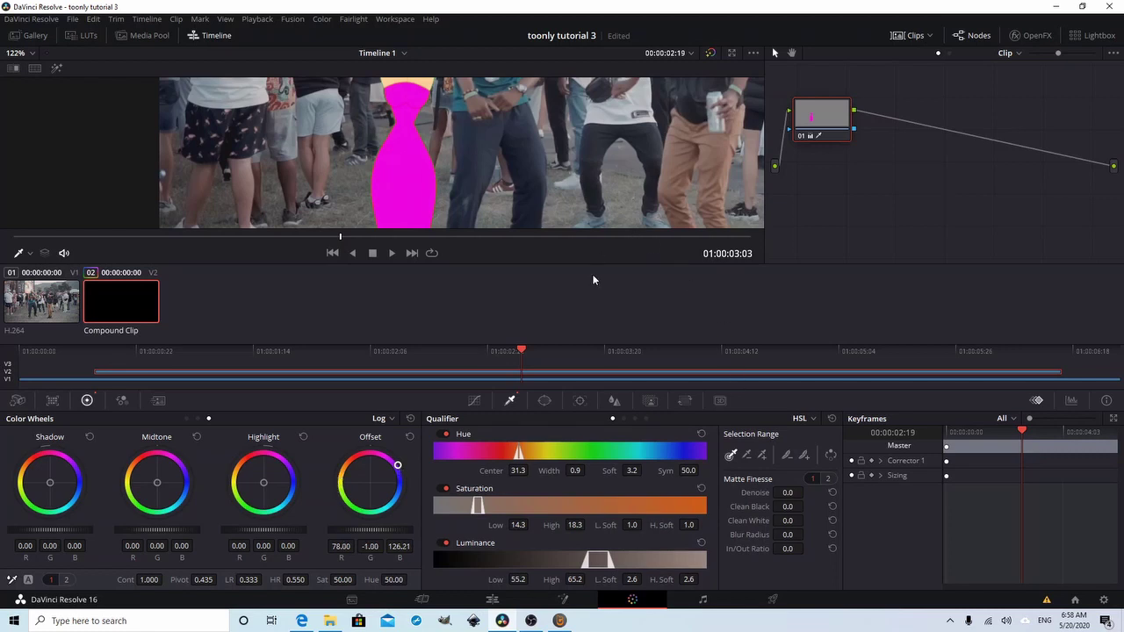
{"action": "left_click", "coordinate": [28, 56]}
{"action": "left_click", "coordinate": [21, 70]}
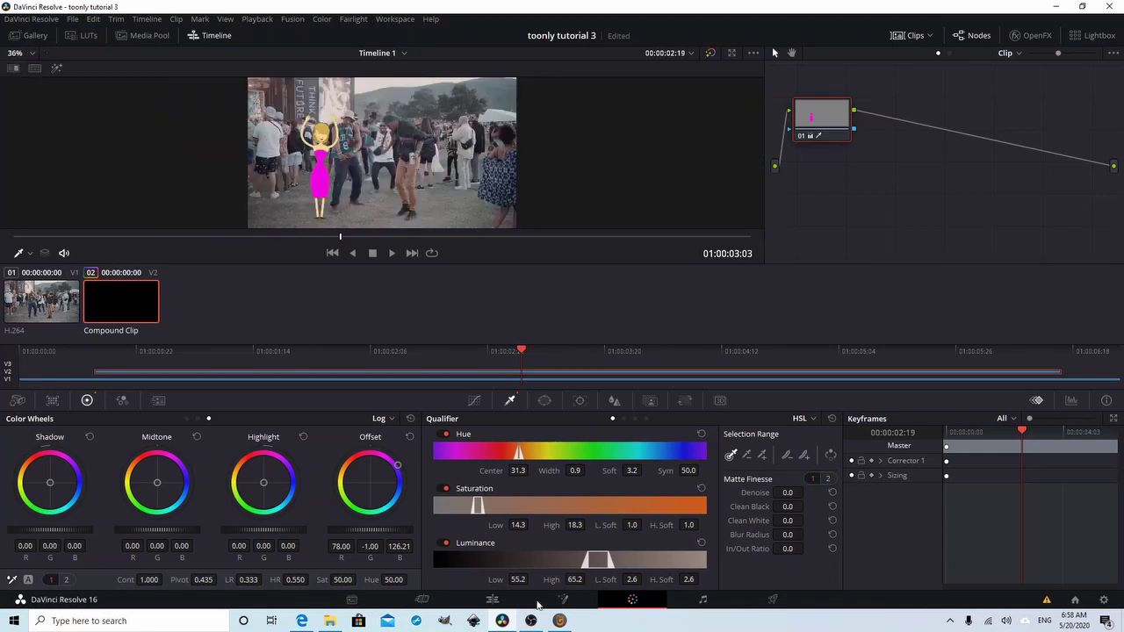
Step: On the Edit page, turn the "Dress change" clip into a compound clip named "dress"
{"action": "left_click", "coordinate": [495, 600]}
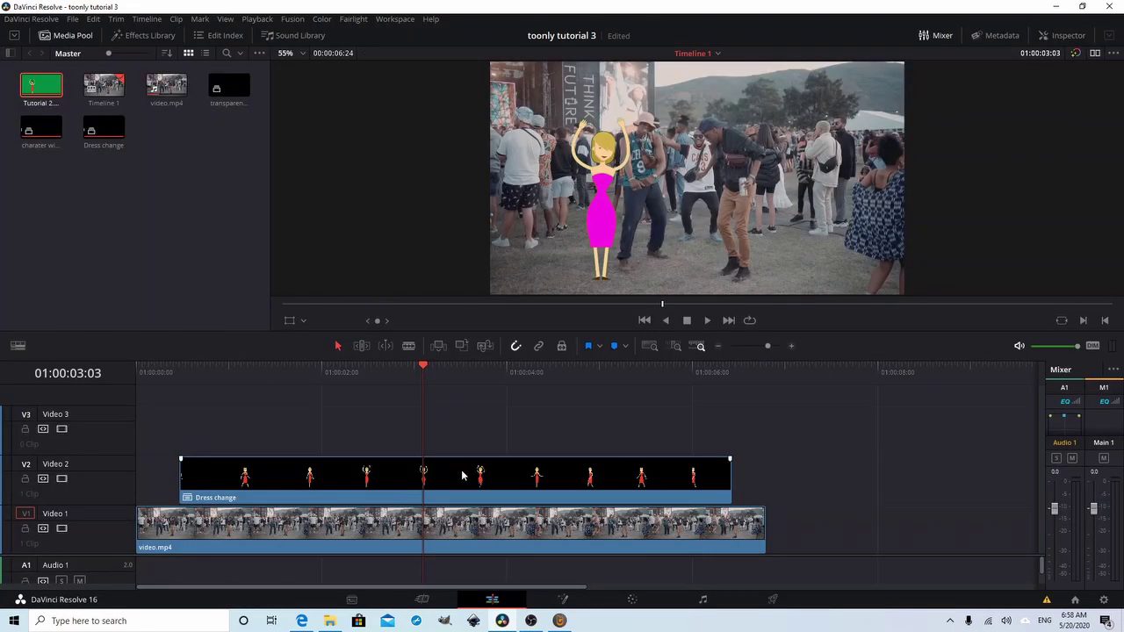
{"action": "right_click", "coordinate": [466, 474]}
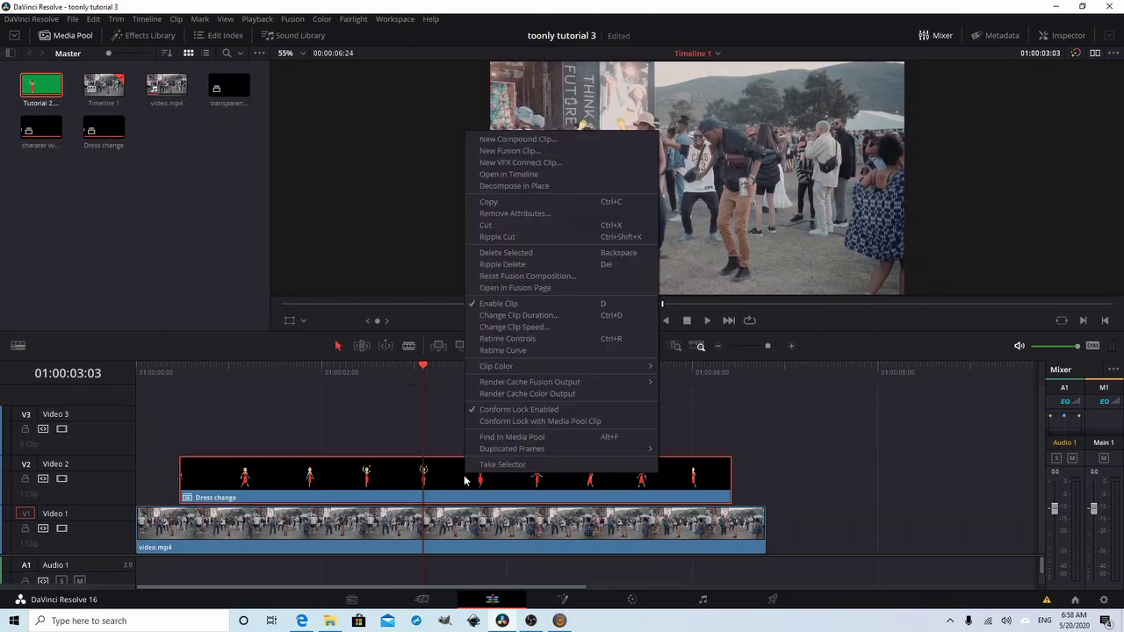
{"action": "left_click", "coordinate": [518, 139]}
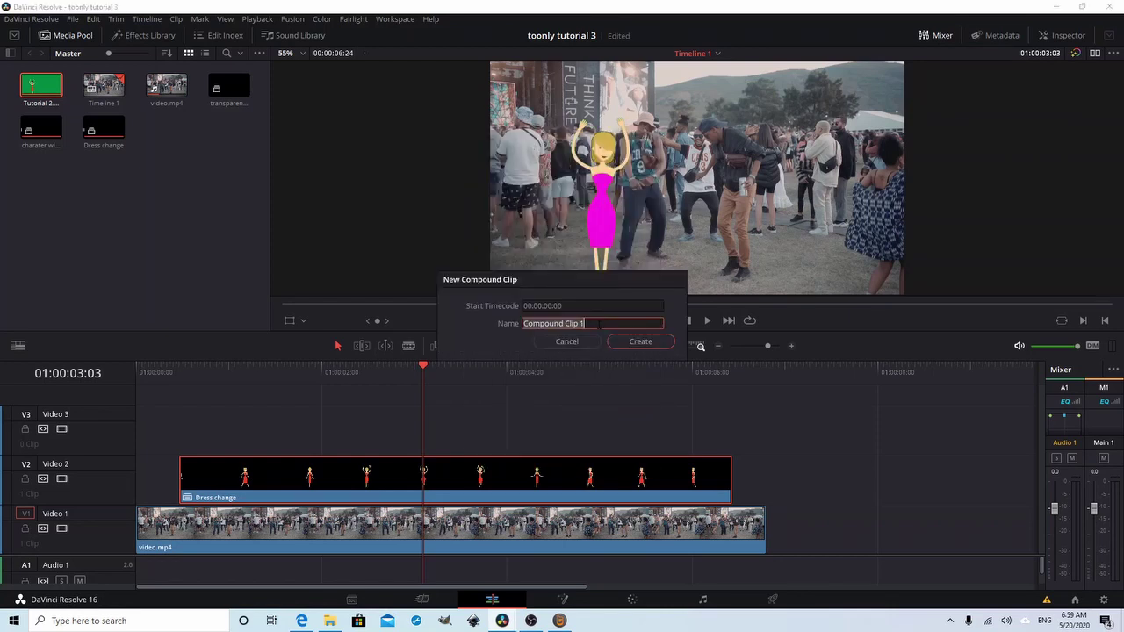
{"action": "type", "text": "dress"}
{"action": "key", "text": "Return"}
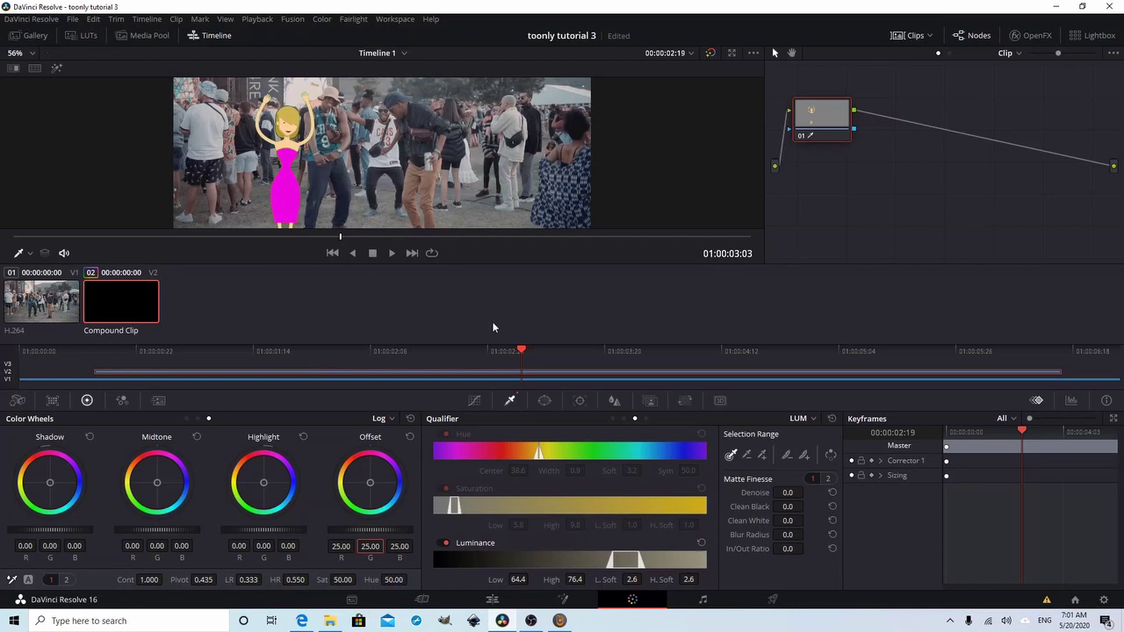
Step: Play the timeline from the start on the Edit page to review the character's recolored dress and hair
{"action": "left_click", "coordinate": [942, 52]}
{"action": "left_click", "coordinate": [939, 54]}
{"action": "left_click", "coordinate": [493, 600]}
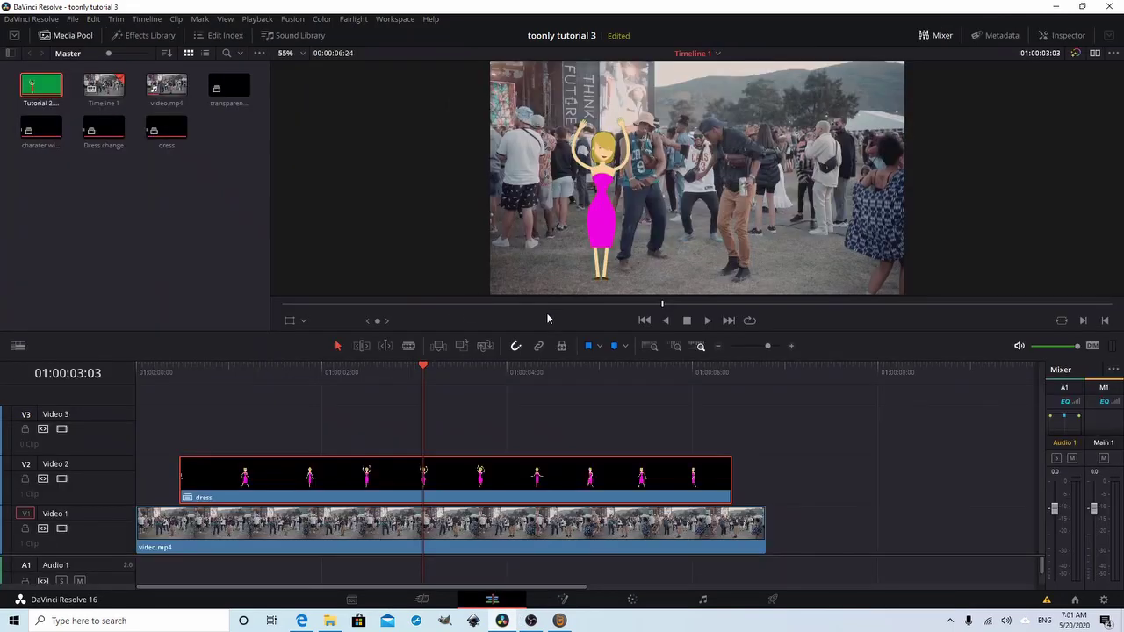
{"action": "key", "text": "Left"}
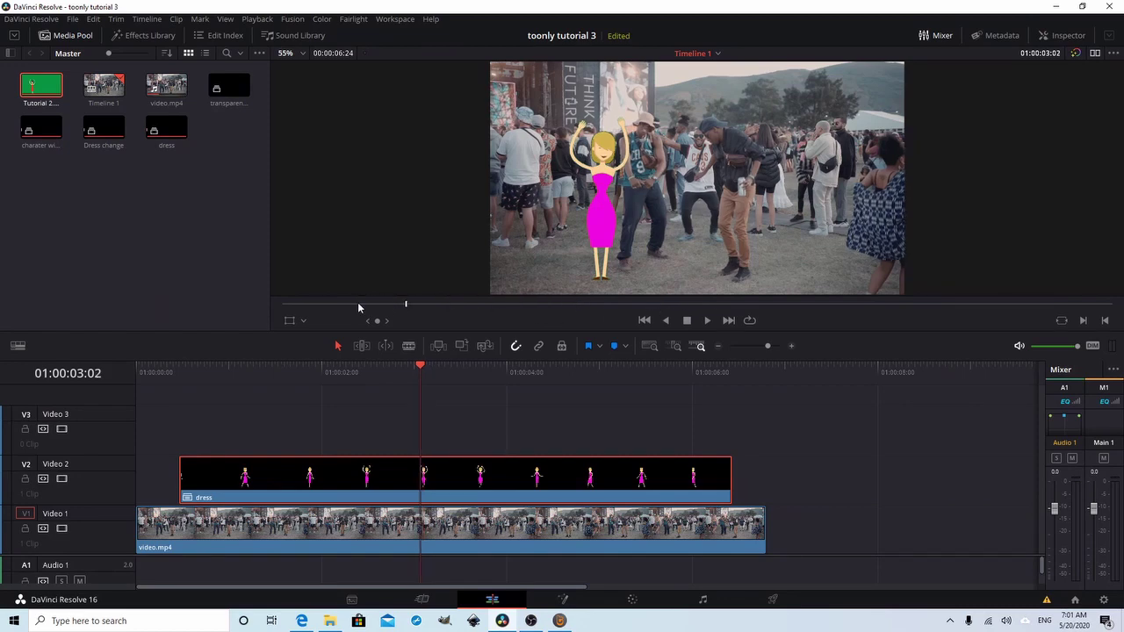
{"action": "left_click_drag", "start_coordinate": [292, 306], "coordinate": [276, 307]}
{"action": "key", "text": "space"}
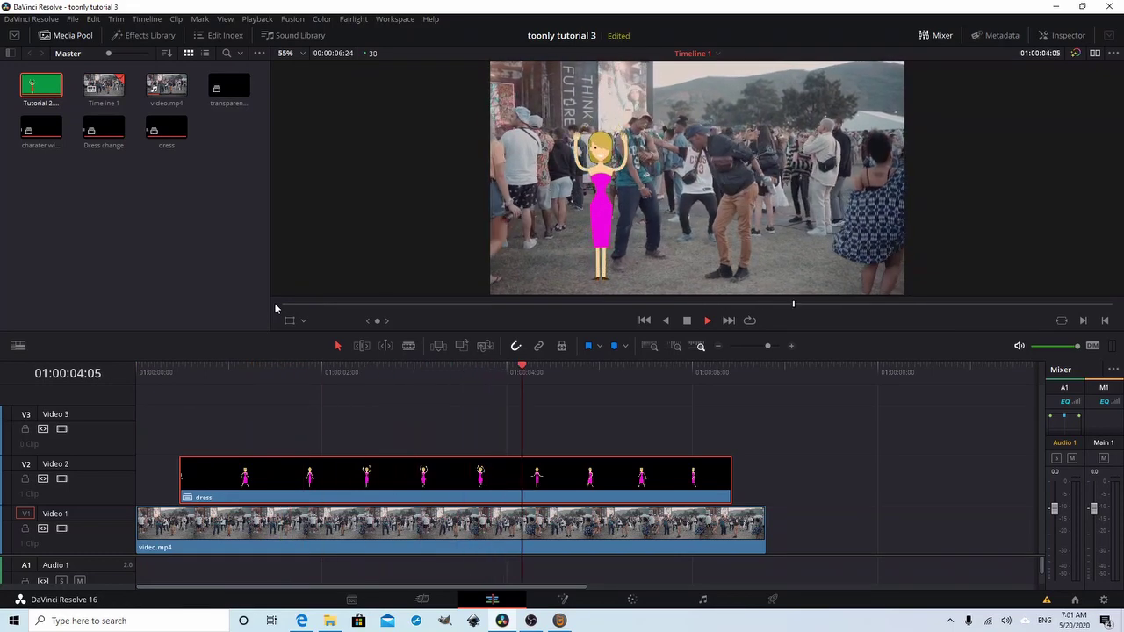
{"action": "key", "text": "space"}
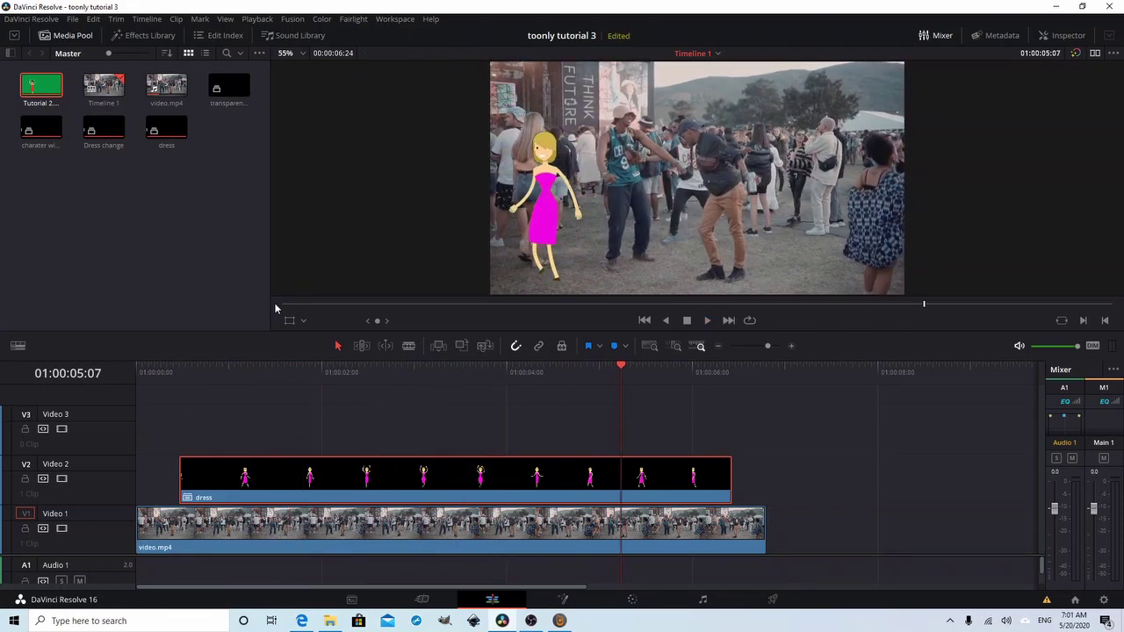